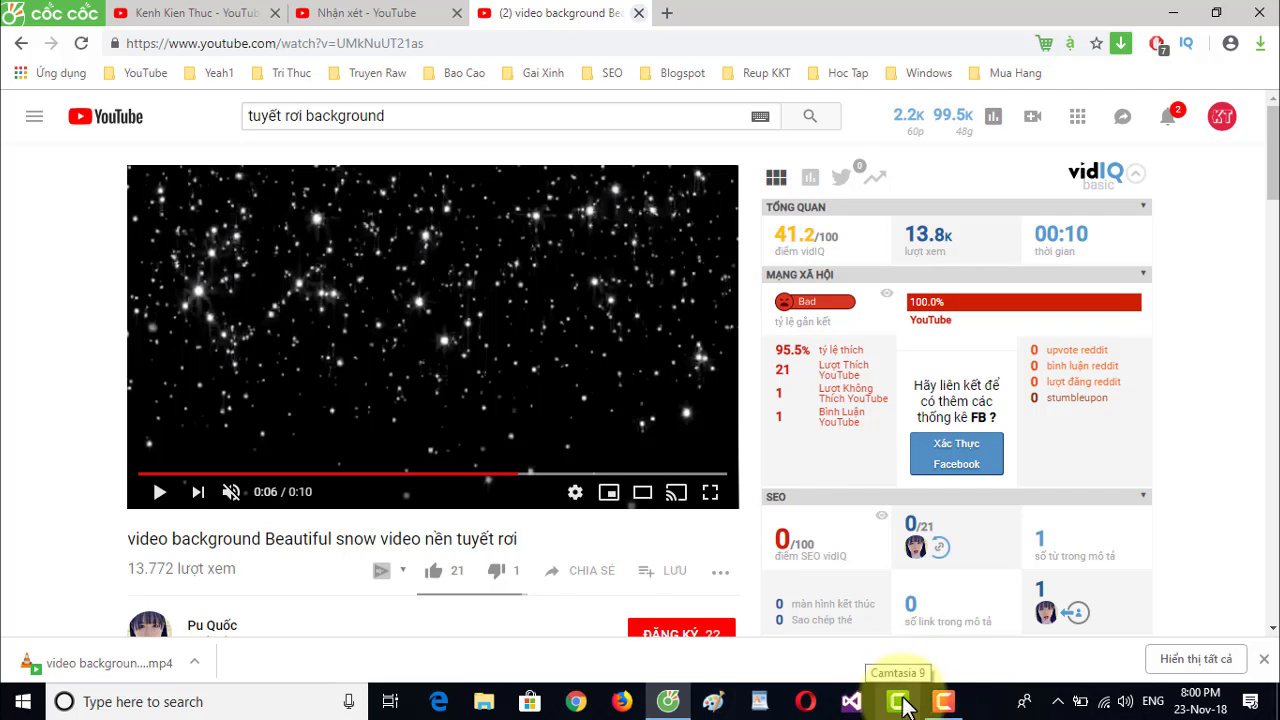
# - Switch to Camtasia 9 and create a new project
pyautogui.click(903, 705)
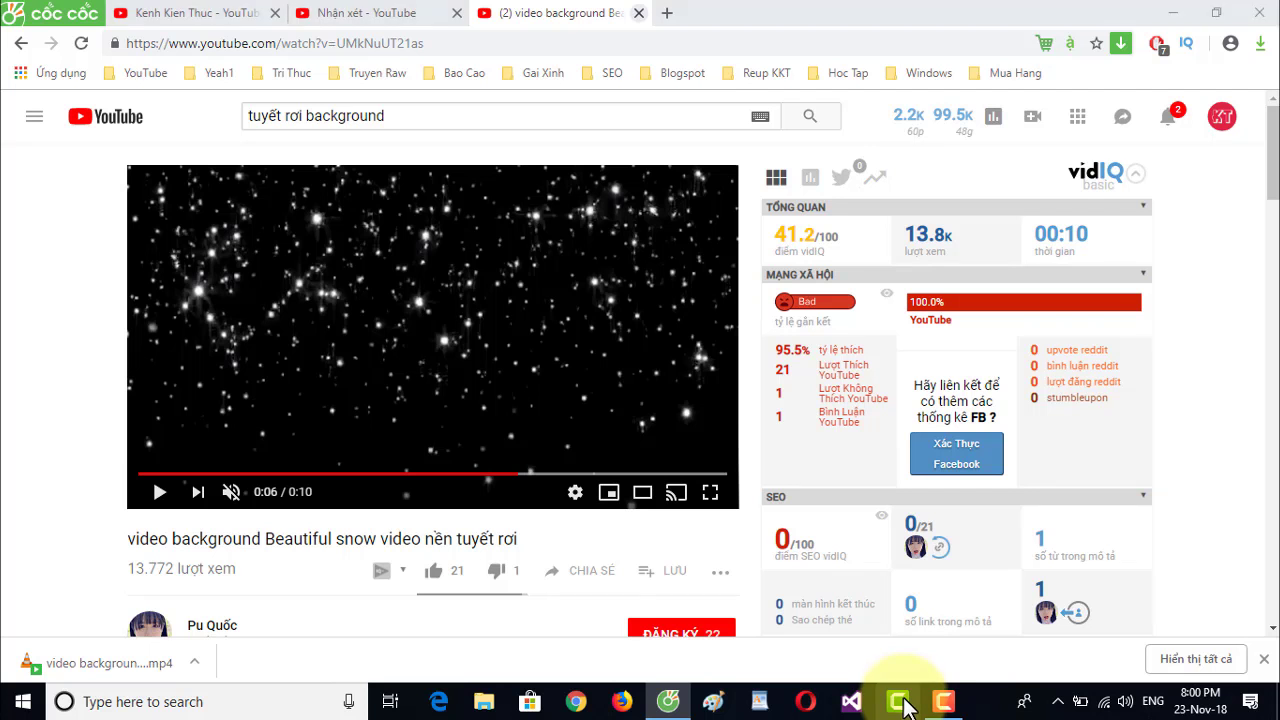
pyautogui.moveTo(561, 355)
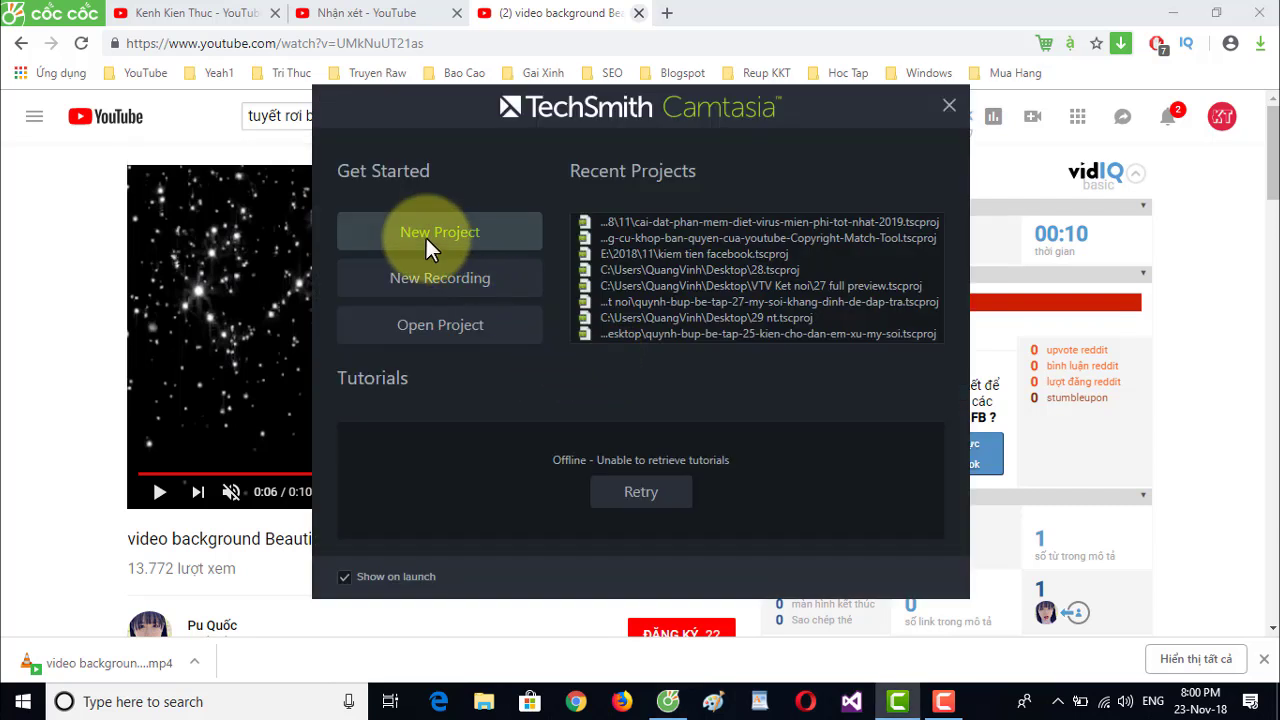
pyautogui.click(503, 234)
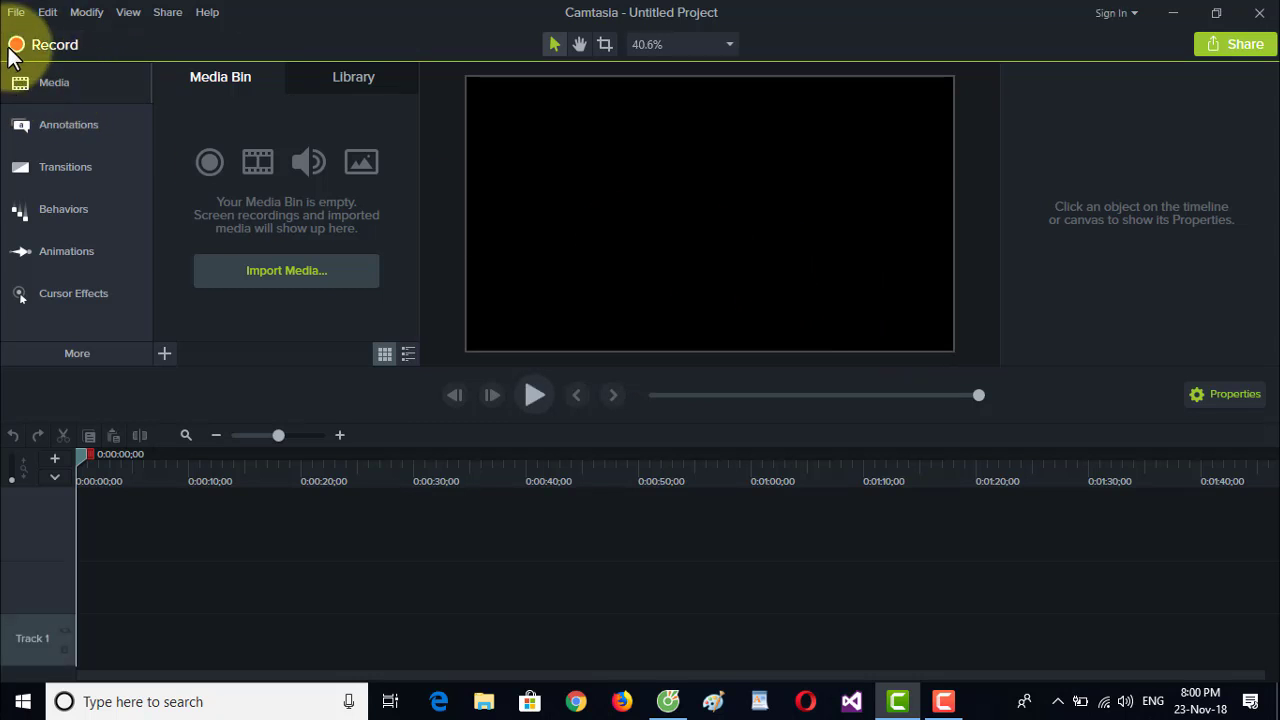
# - Import the "video background Beautiful snow" video from the Desktop folder into the Media Bin
pyautogui.click(313, 275)
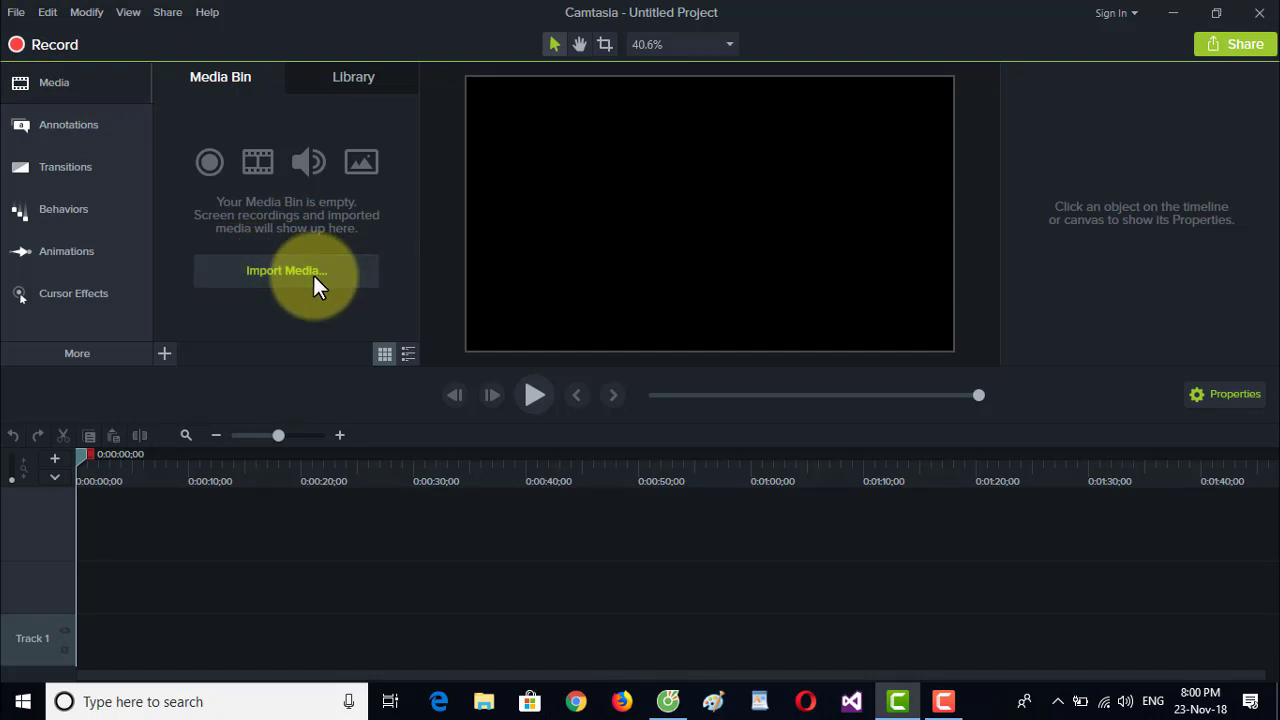
pyautogui.scroll(-5, 266, 180)
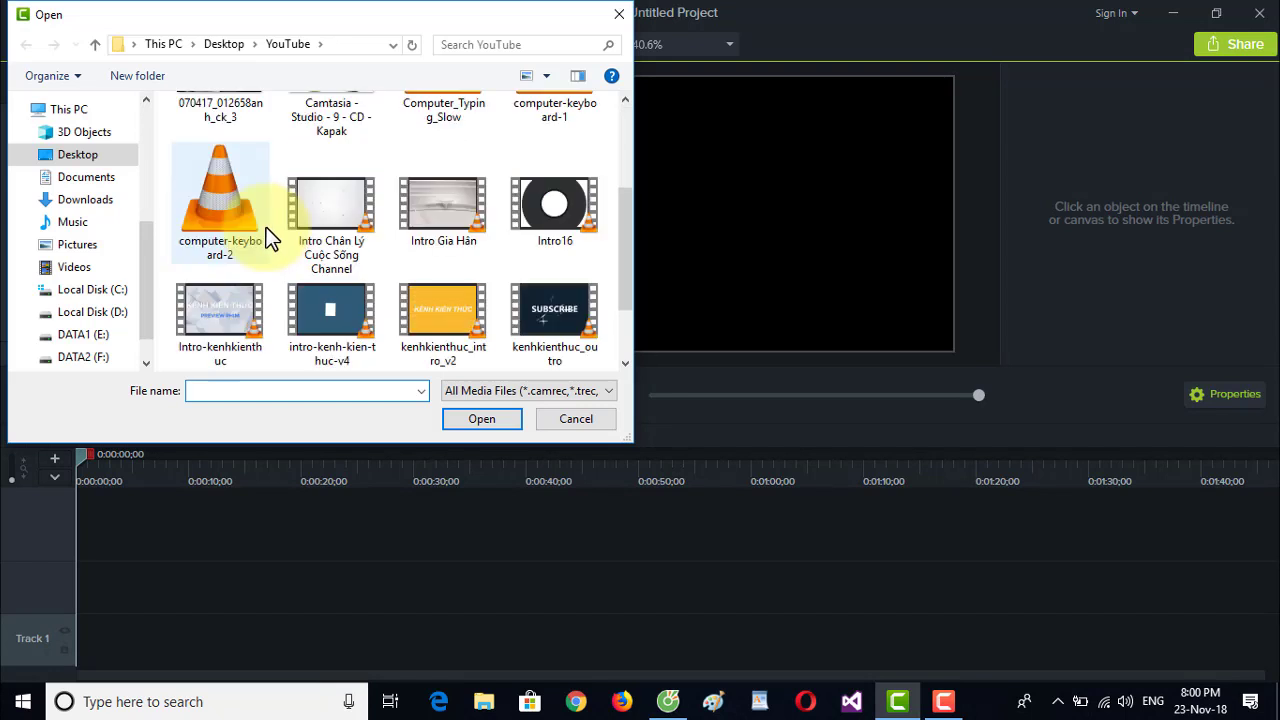
pyautogui.scroll(5, 400, 255)
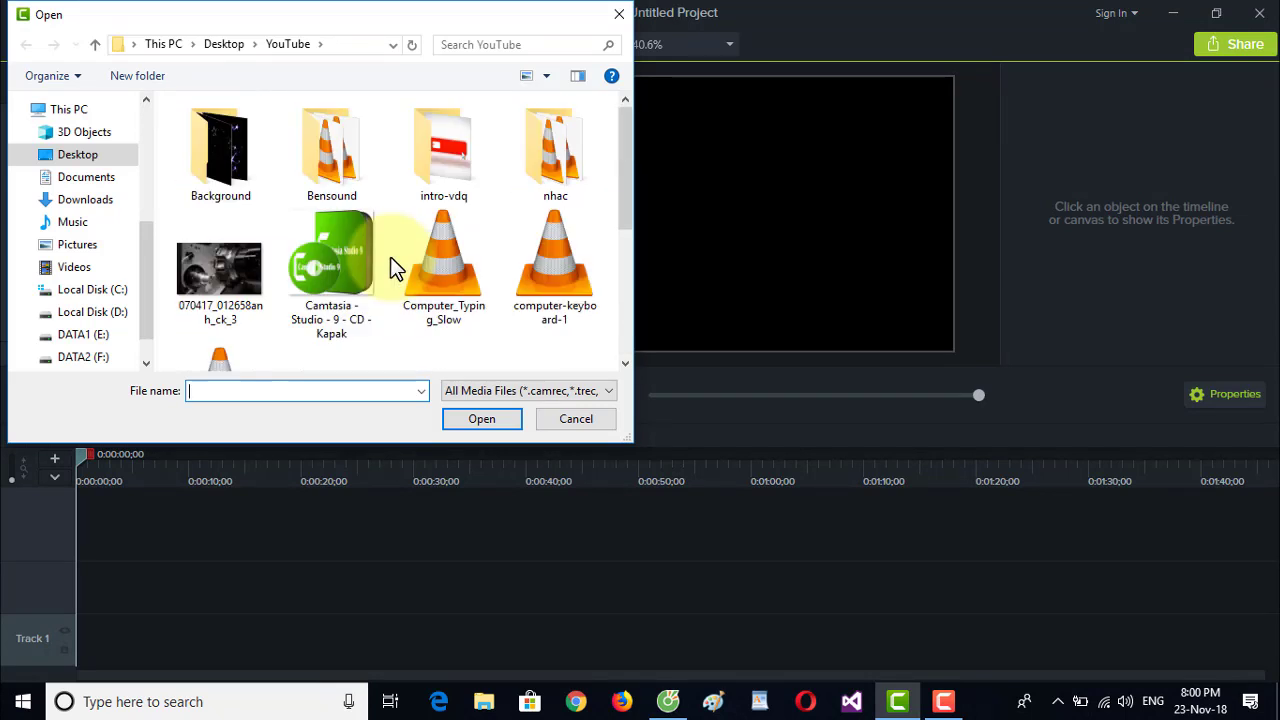
pyautogui.click(99, 160)
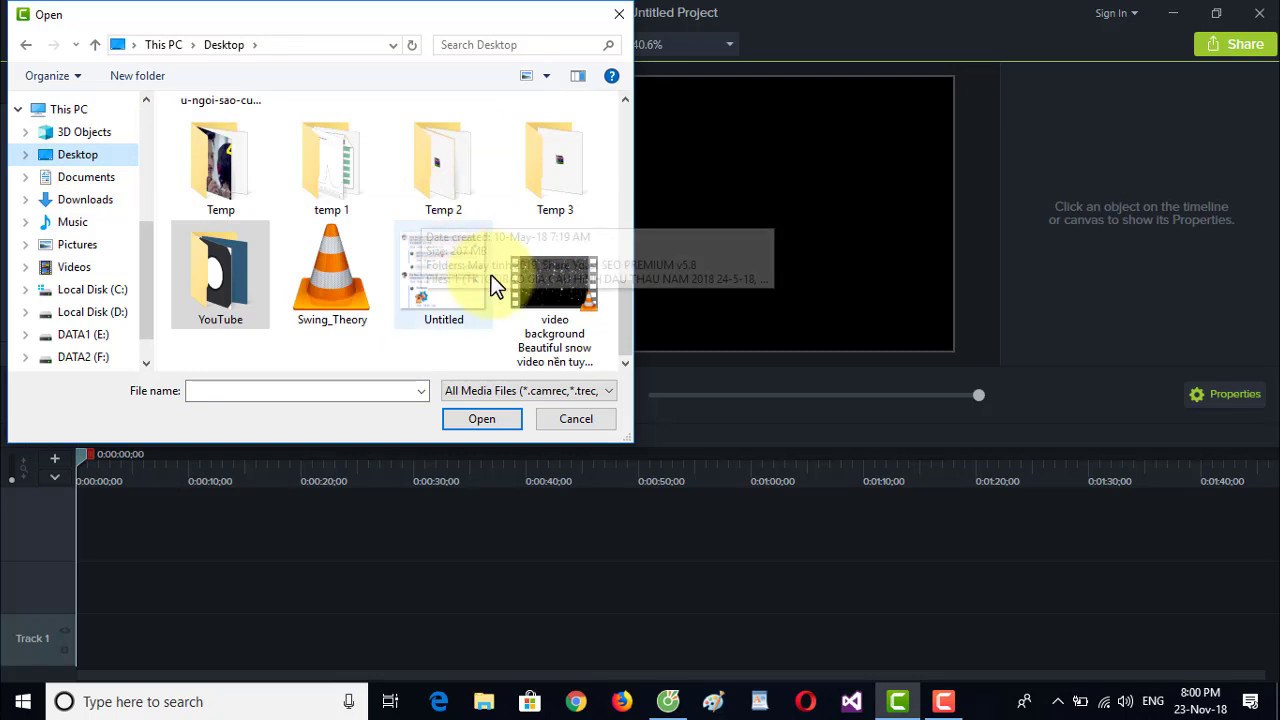
pyautogui.click(549, 272)
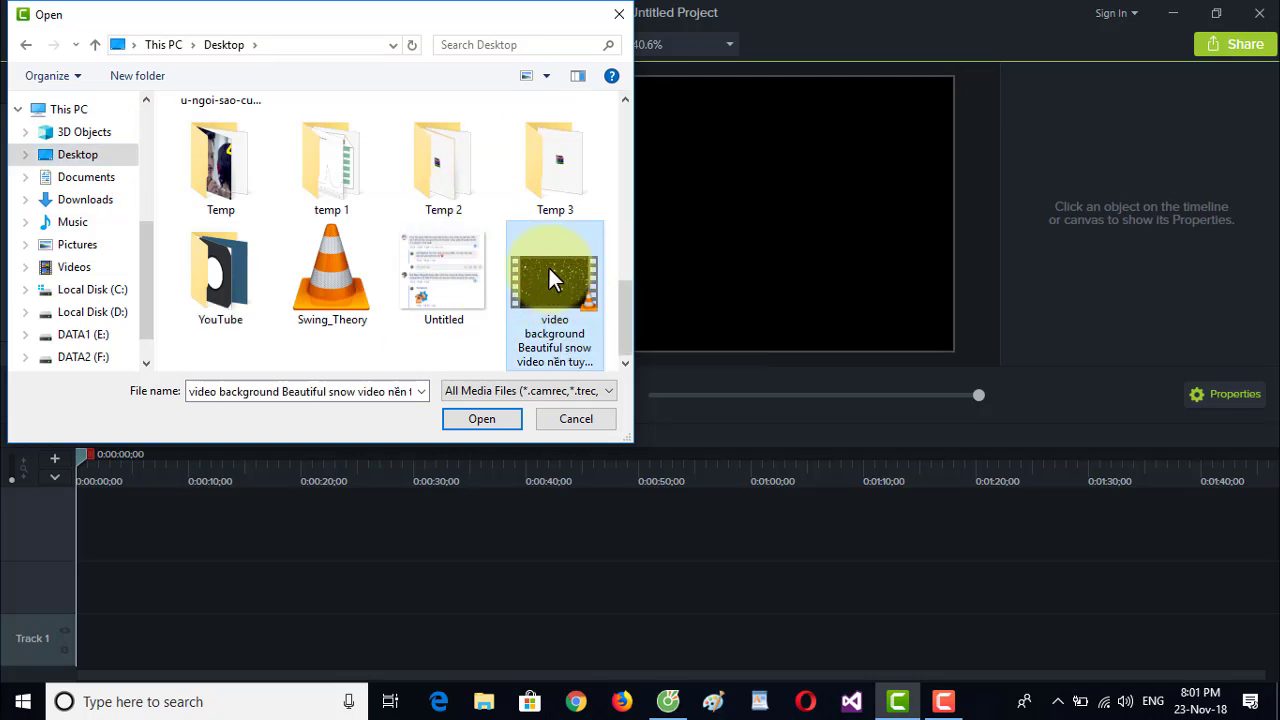
pyautogui.click(486, 418)
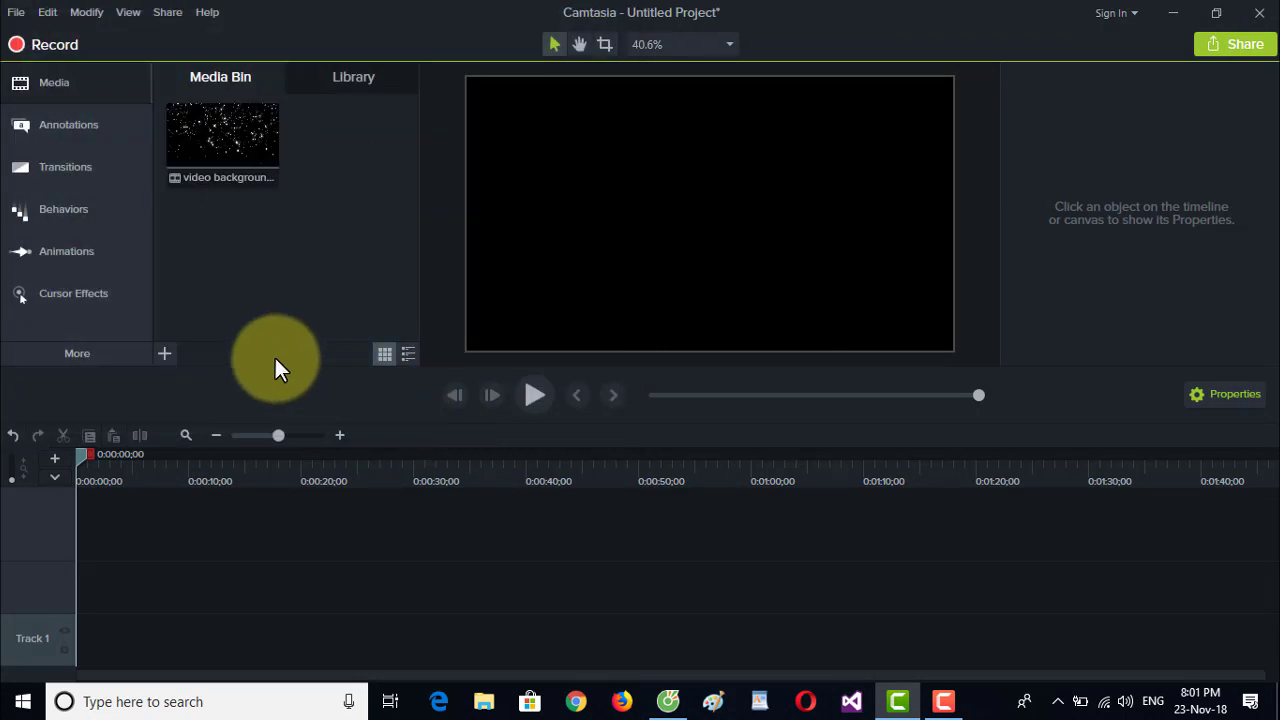
# - Import the ke-nguoc-dong-tap-1-preview-giang-ho-hiem-ac video from its folder on the Desktop into the Media Bin
pyautogui.click(163, 352)
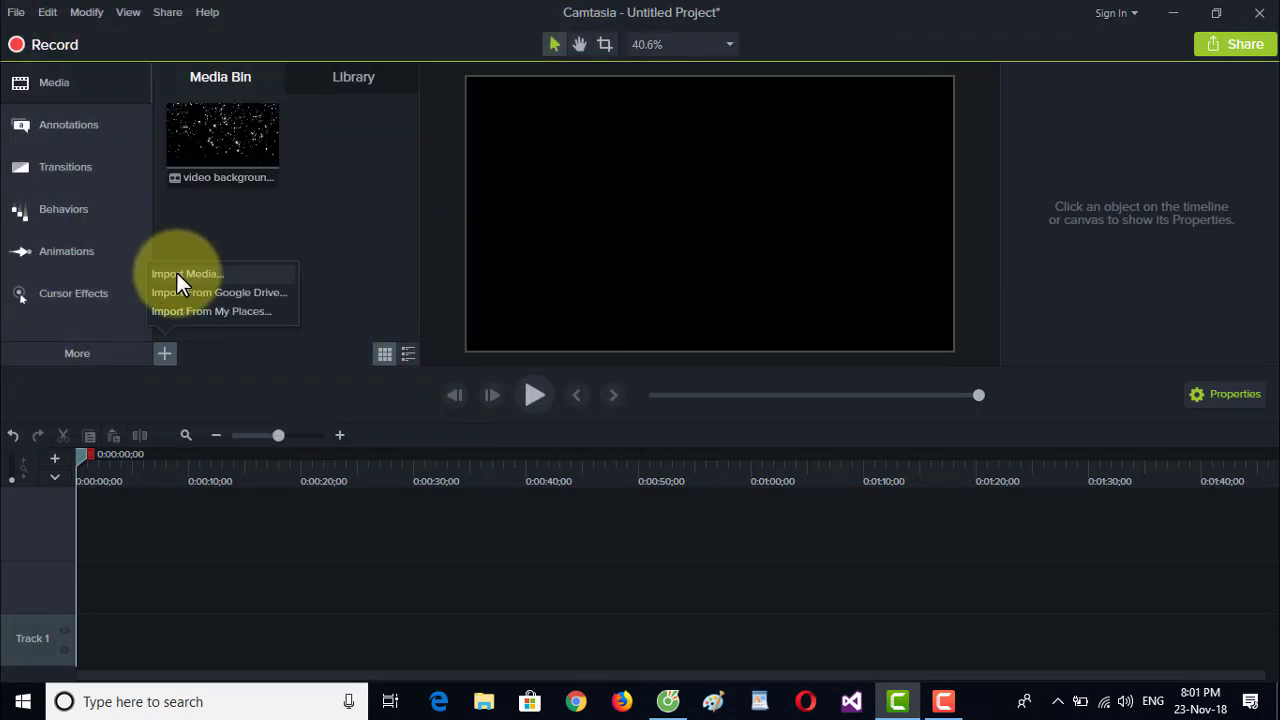
pyautogui.click(173, 270)
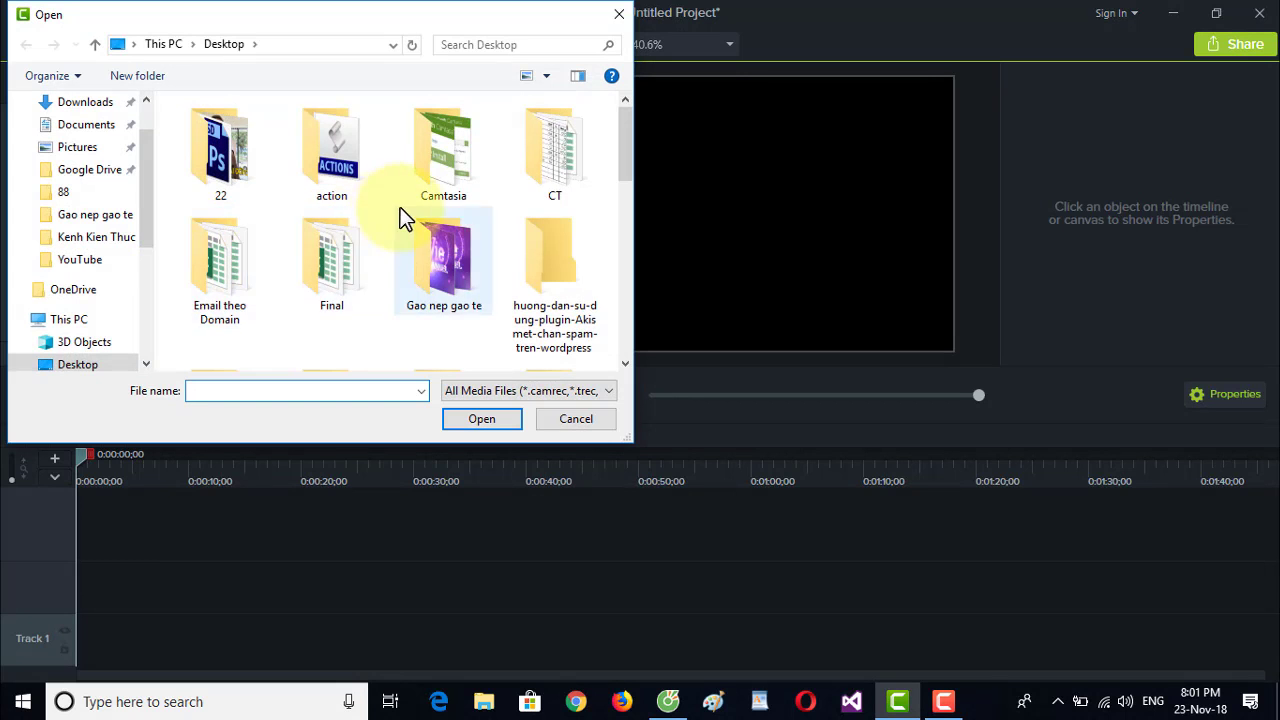
pyautogui.scroll(-2, 400, 210)
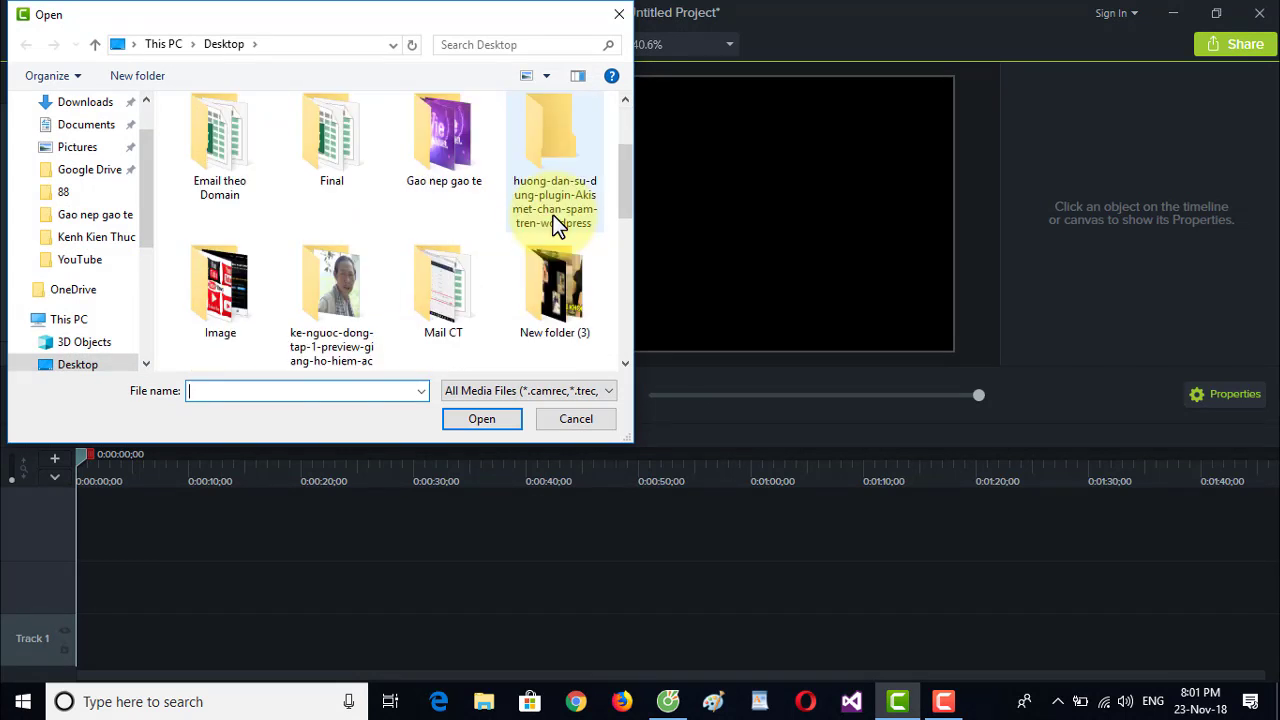
pyautogui.doubleClick(340, 280)
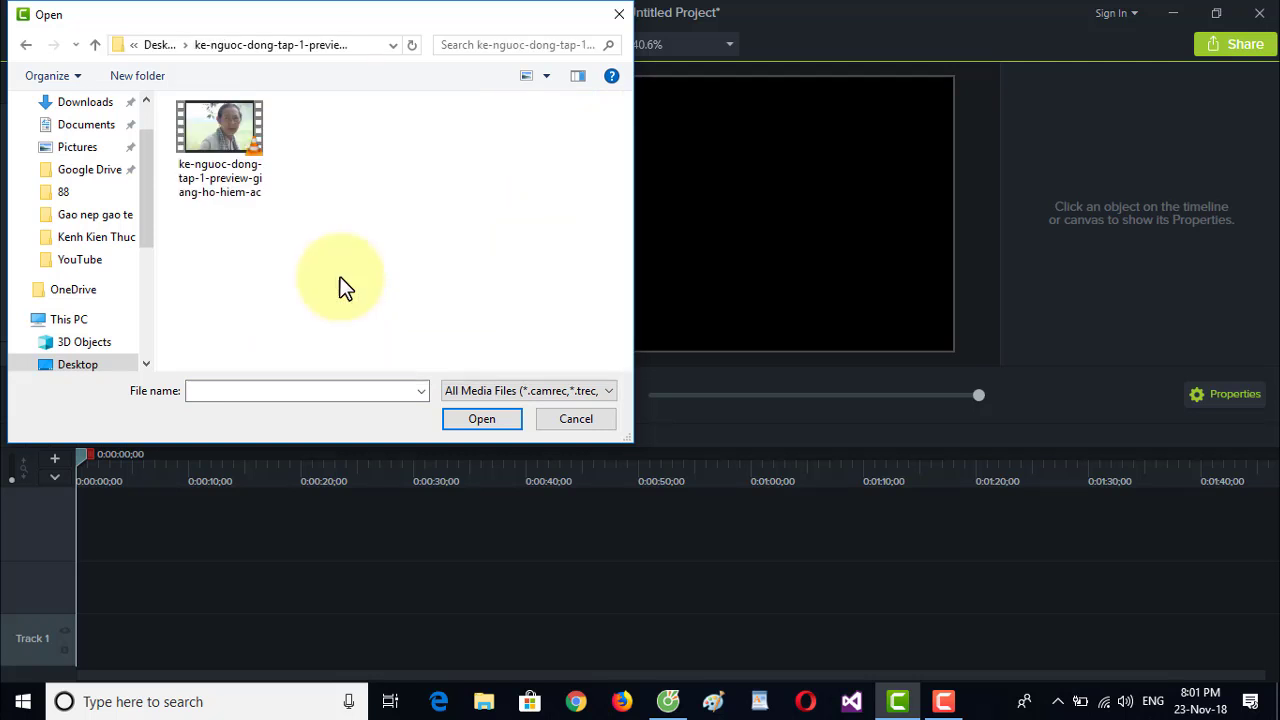
pyautogui.click(229, 135)
pyautogui.click(476, 421)
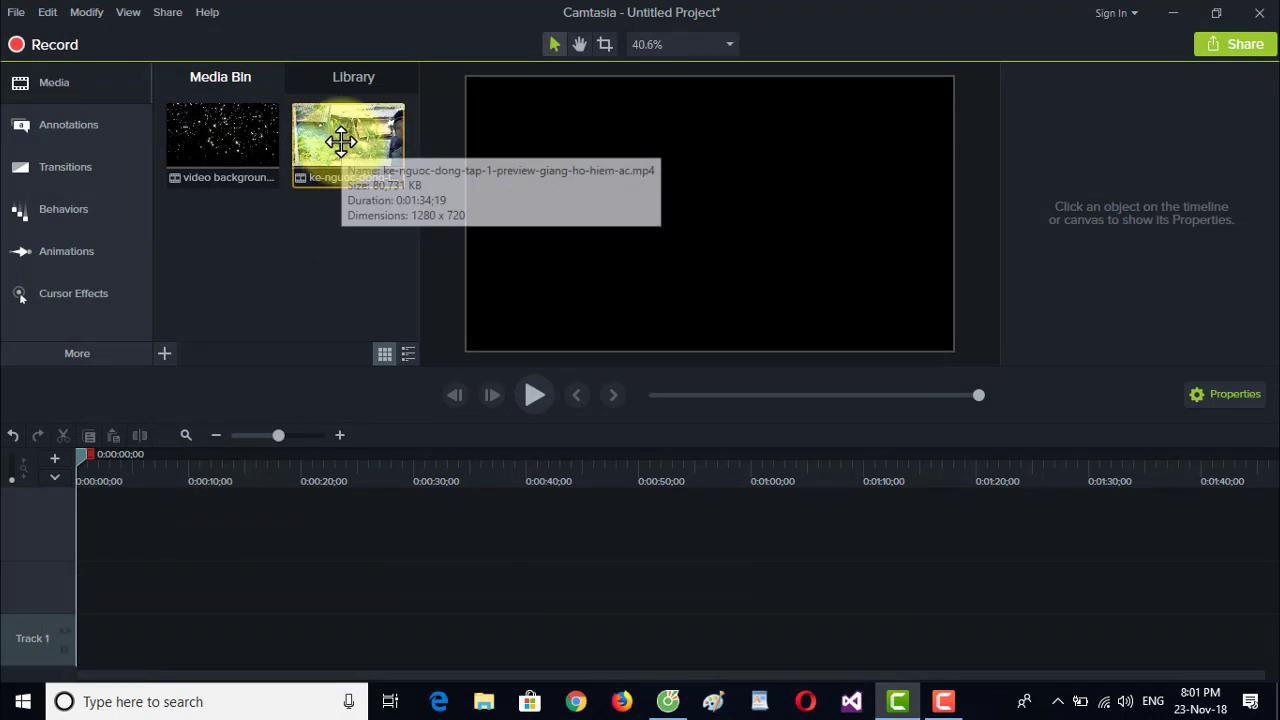
# - Place the ke-nguoc-dong-tap-1 clip at the start of Track 1, with the playhead at 0:00:00;00
pyautogui.moveTo(334, 166); pyautogui.dragTo(74, 643)
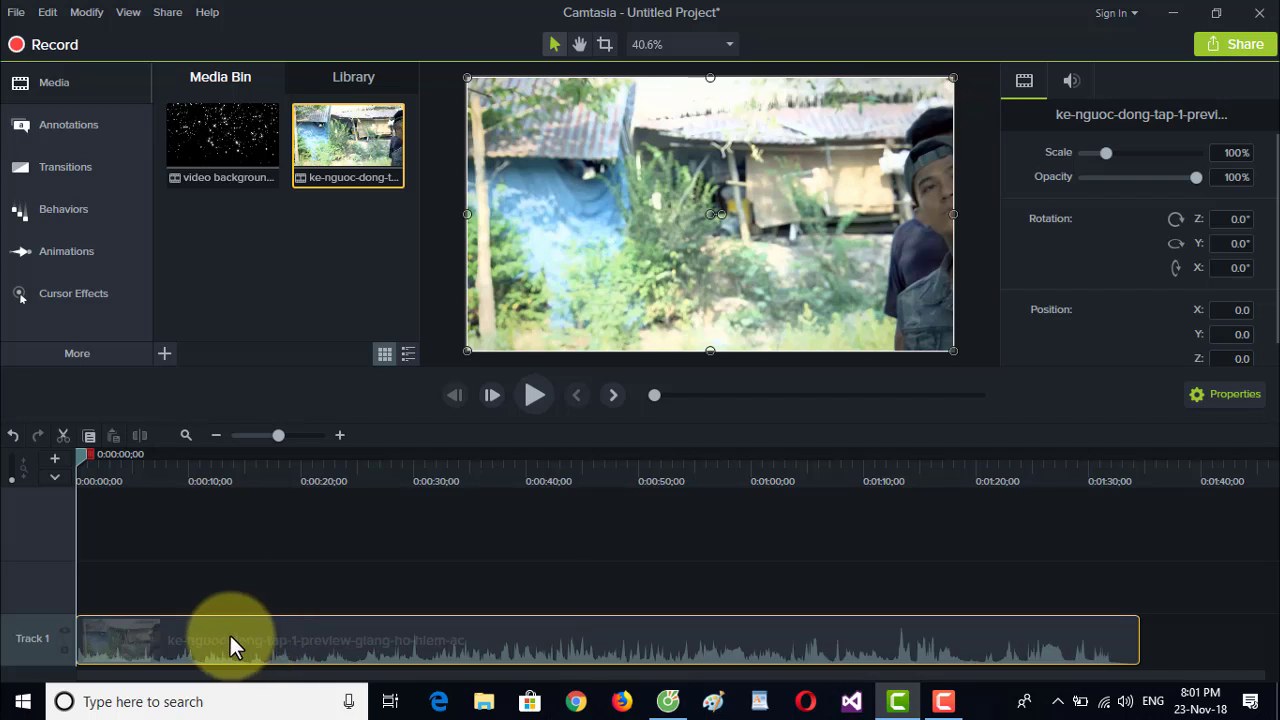
pyautogui.moveTo(82, 458); pyautogui.dragTo(54, 490)
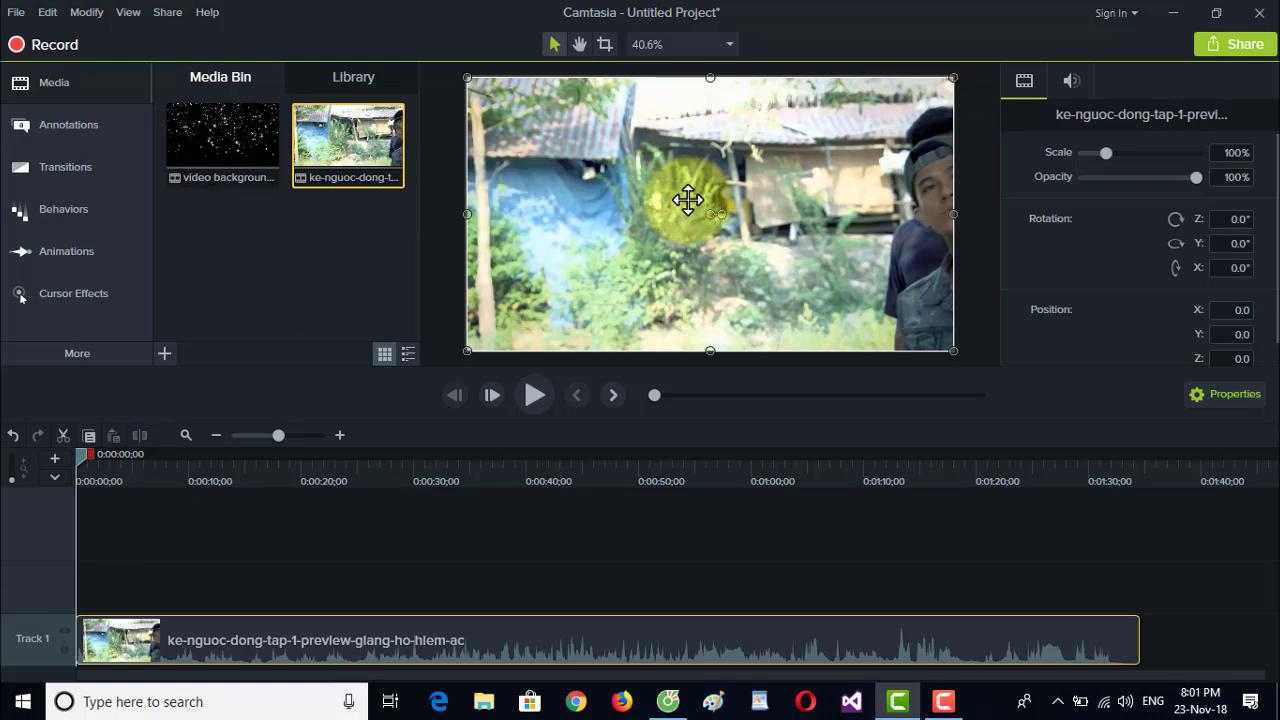
# - Place the snow video at the start of Track 2 above the main clip and scale it to fit the canvas
pyautogui.moveTo(190, 135); pyautogui.dragTo(72, 598)
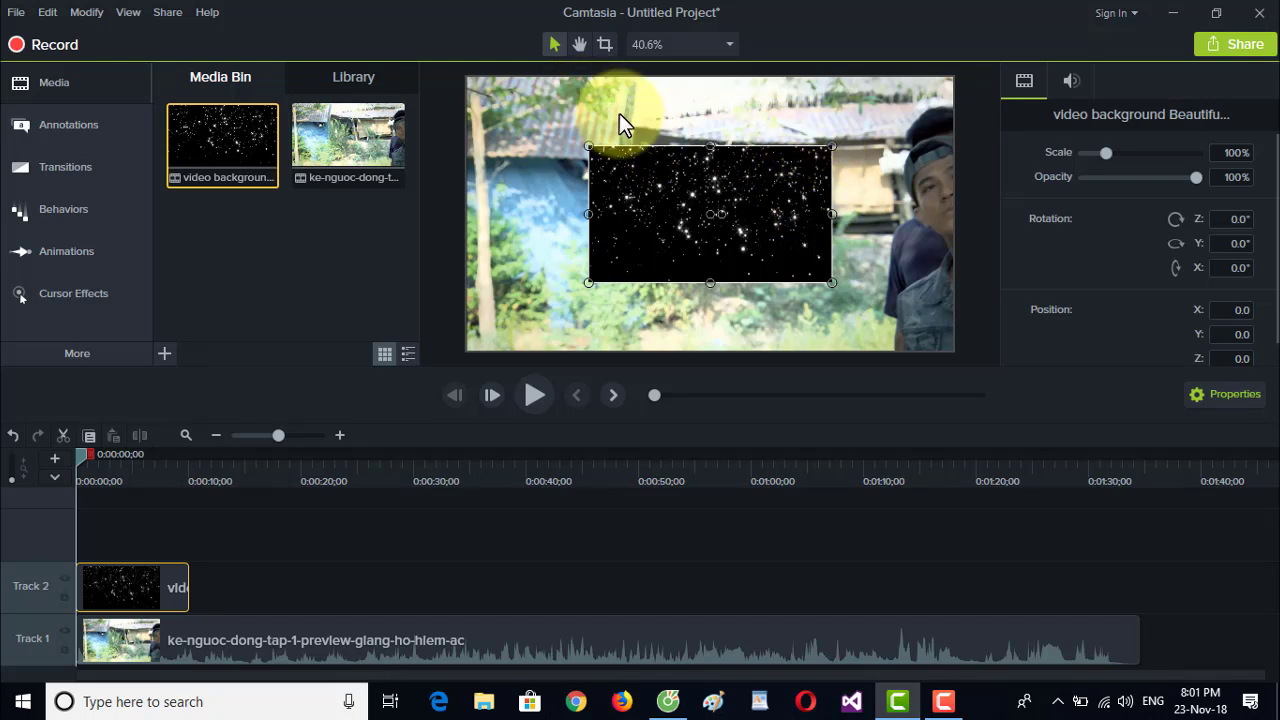
pyautogui.rightClick(662, 176)
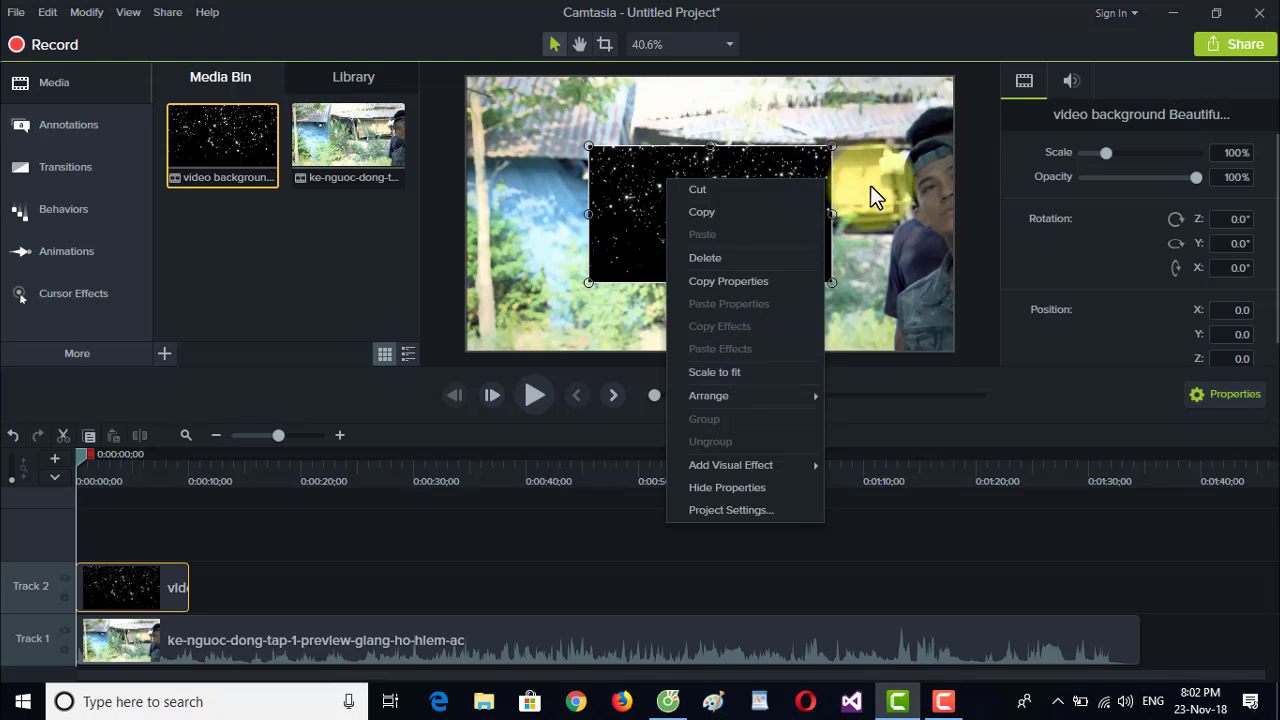
pyautogui.click(757, 373)
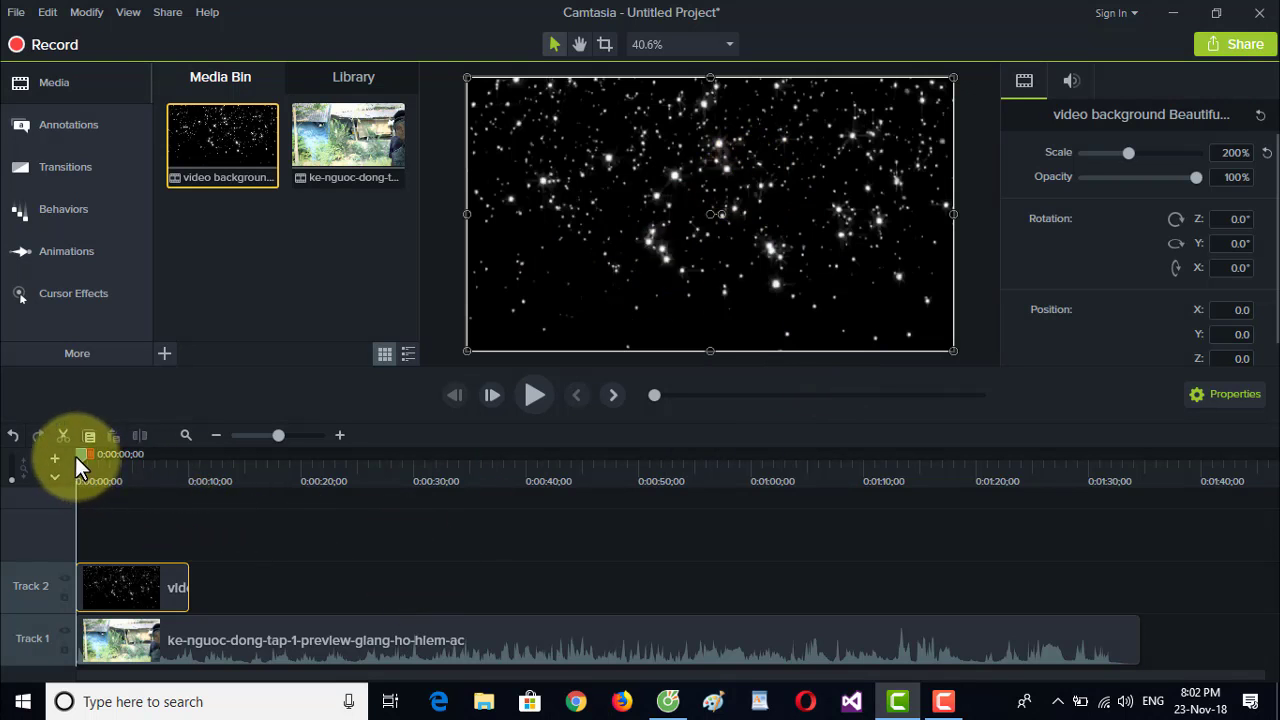
# - Scrub past the end of the snow clip to compare the tracks, and return the playhead to 0:00:05;20
pyautogui.moveTo(78, 456); pyautogui.dragTo(284, 490)
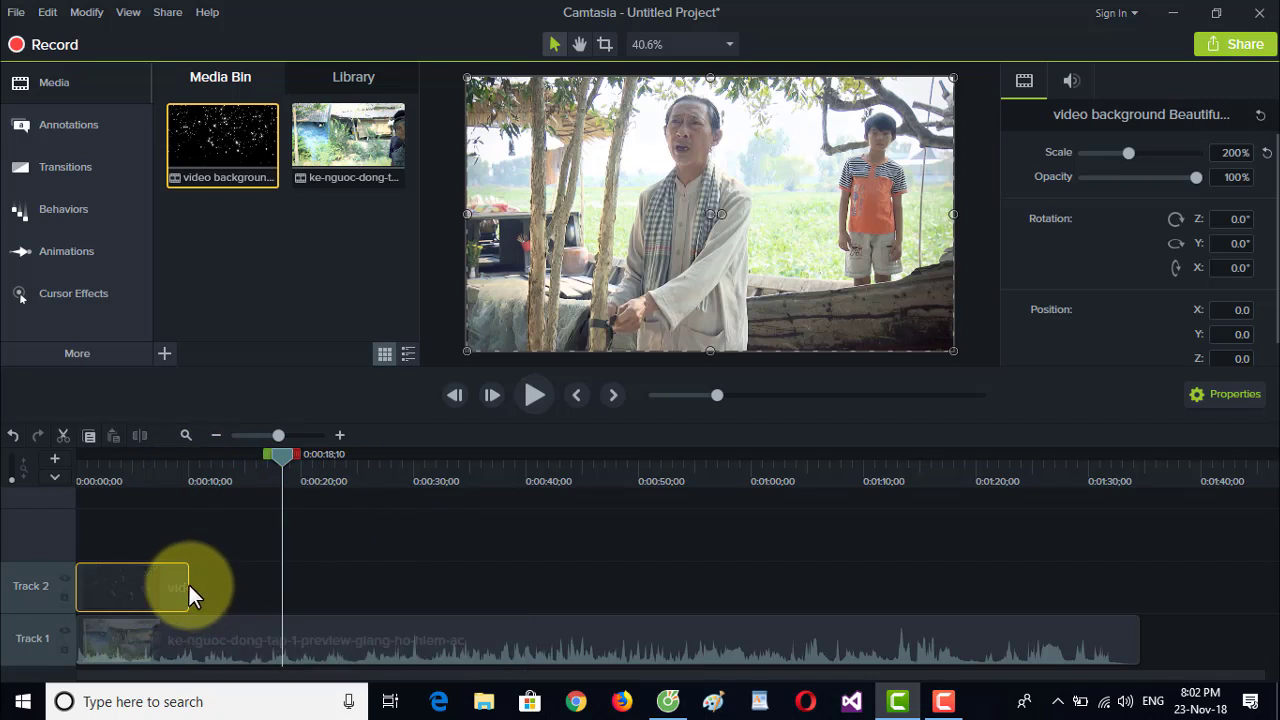
pyautogui.click(279, 458)
pyautogui.moveTo(232, 465); pyautogui.dragTo(137, 464)
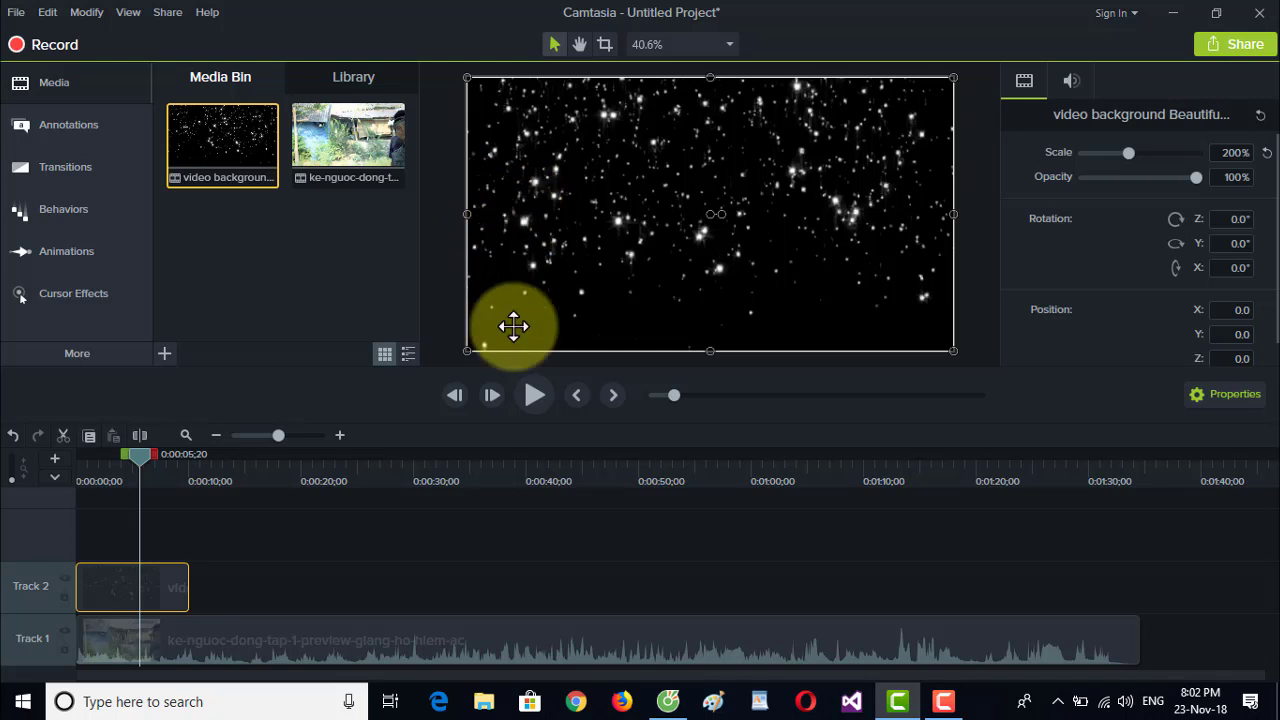
# - Apply the Remove a Color visual effect to the snow clip on Track 2
pyautogui.click(99, 354)
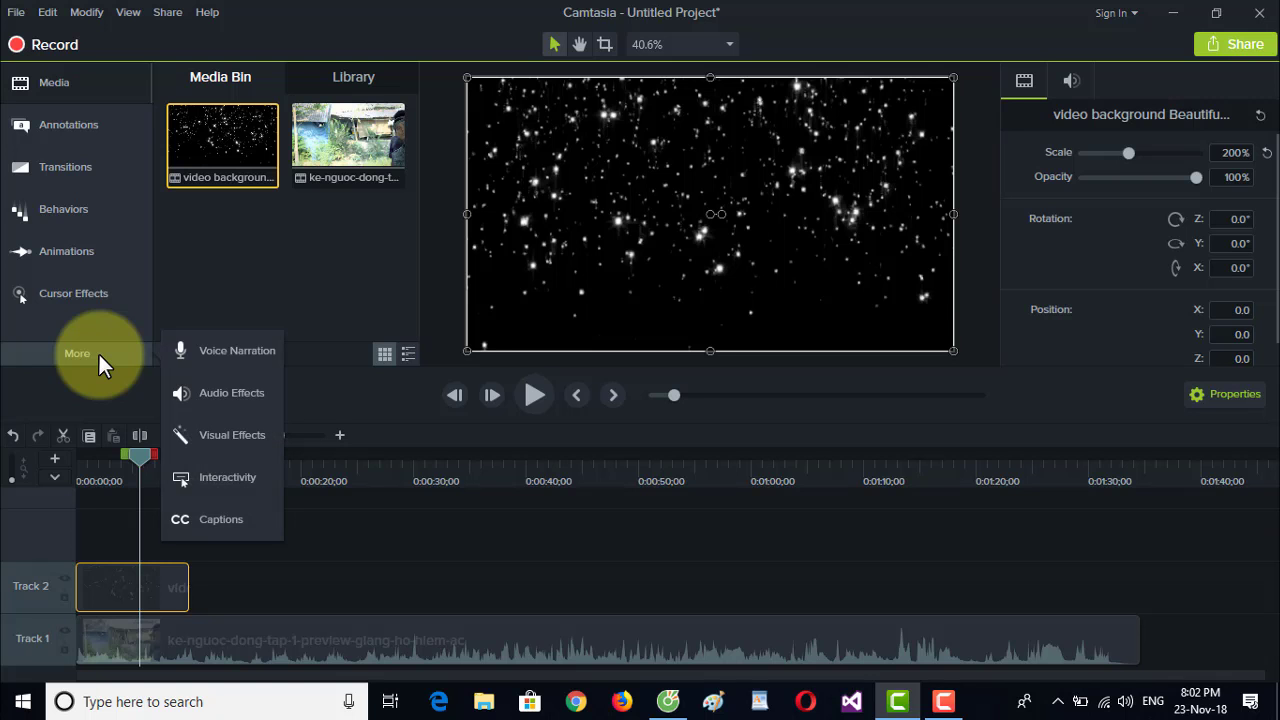
pyautogui.click(244, 437)
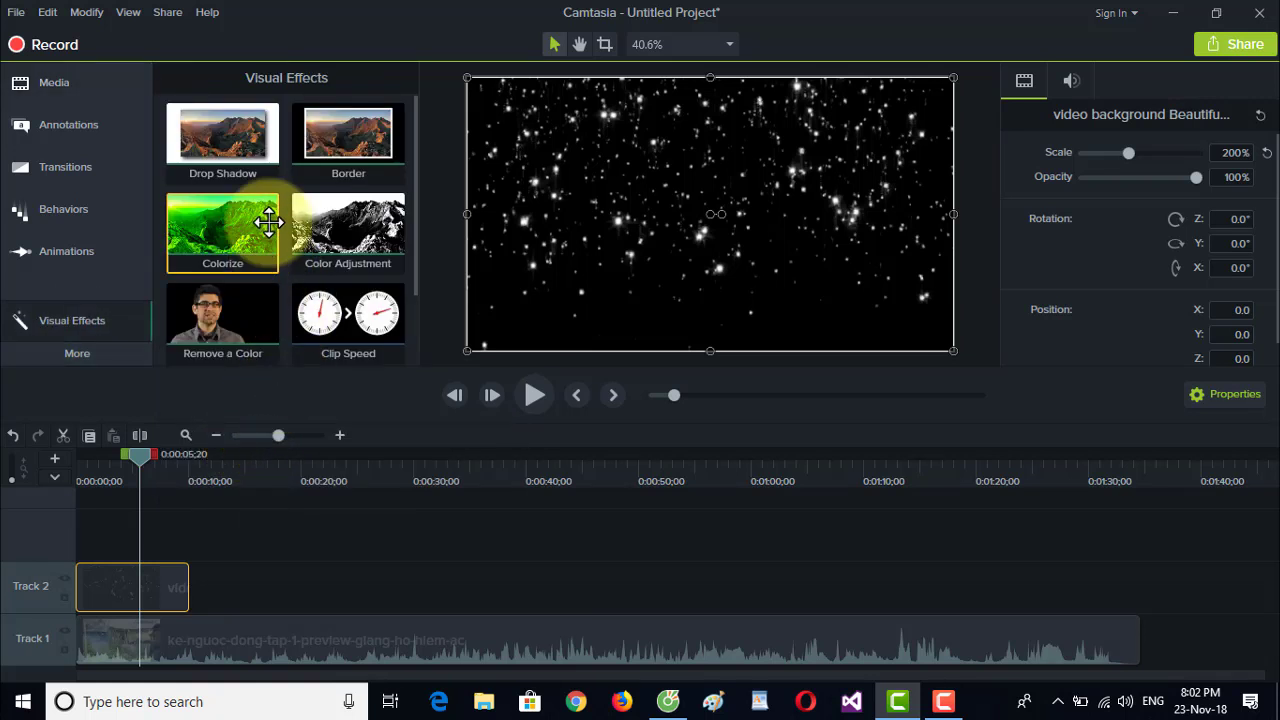
pyautogui.scroll(-2, 335, 230)
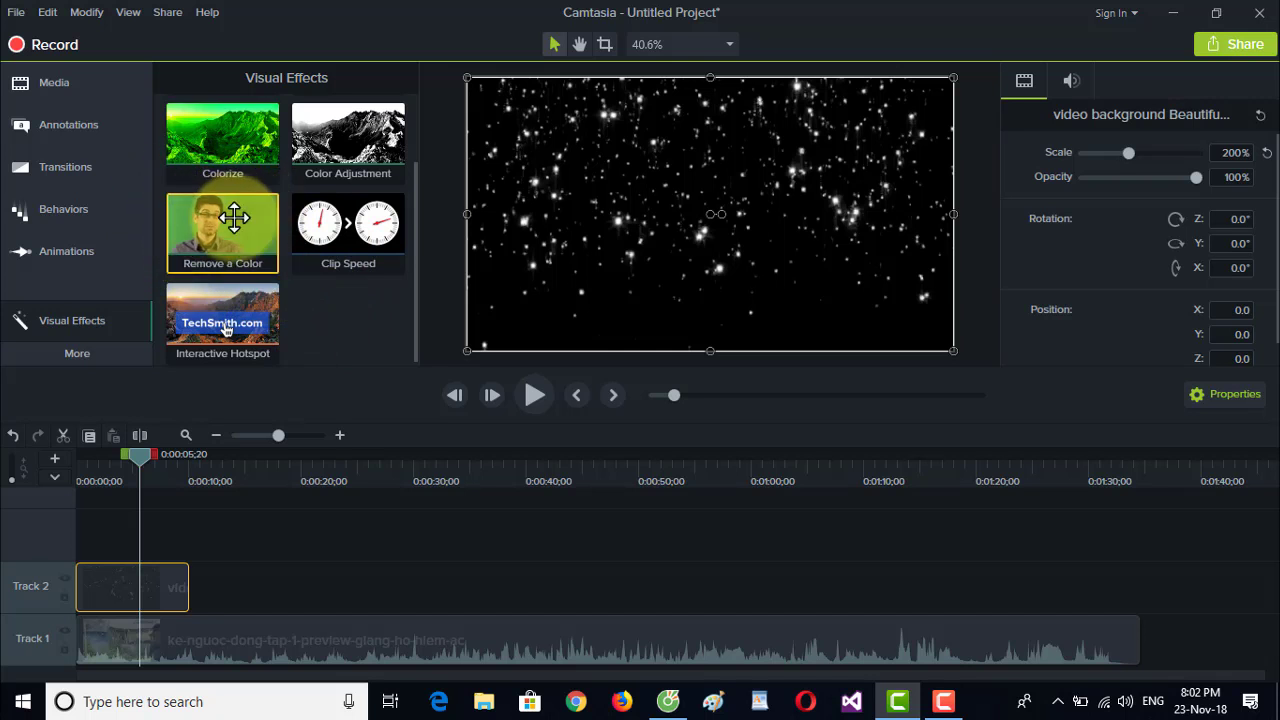
pyautogui.moveTo(241, 210); pyautogui.dragTo(122, 583)
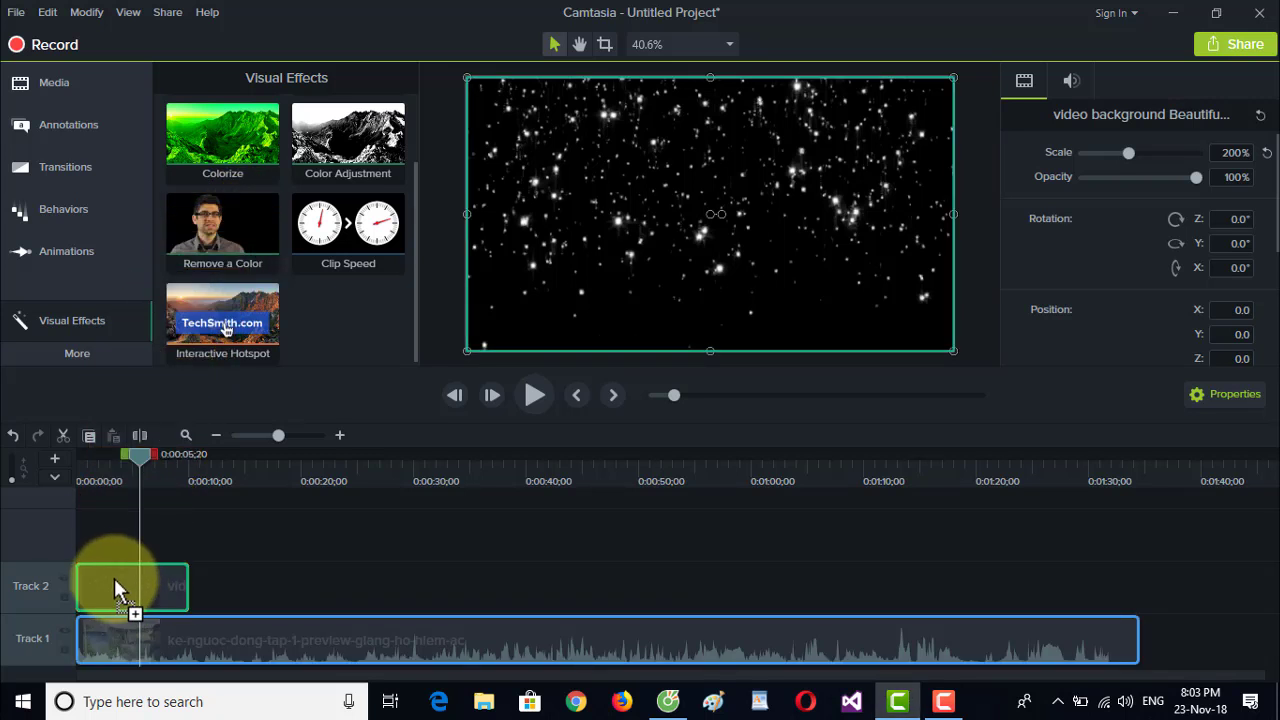
pyautogui.moveTo(114, 578); pyautogui.dragTo(113, 575)
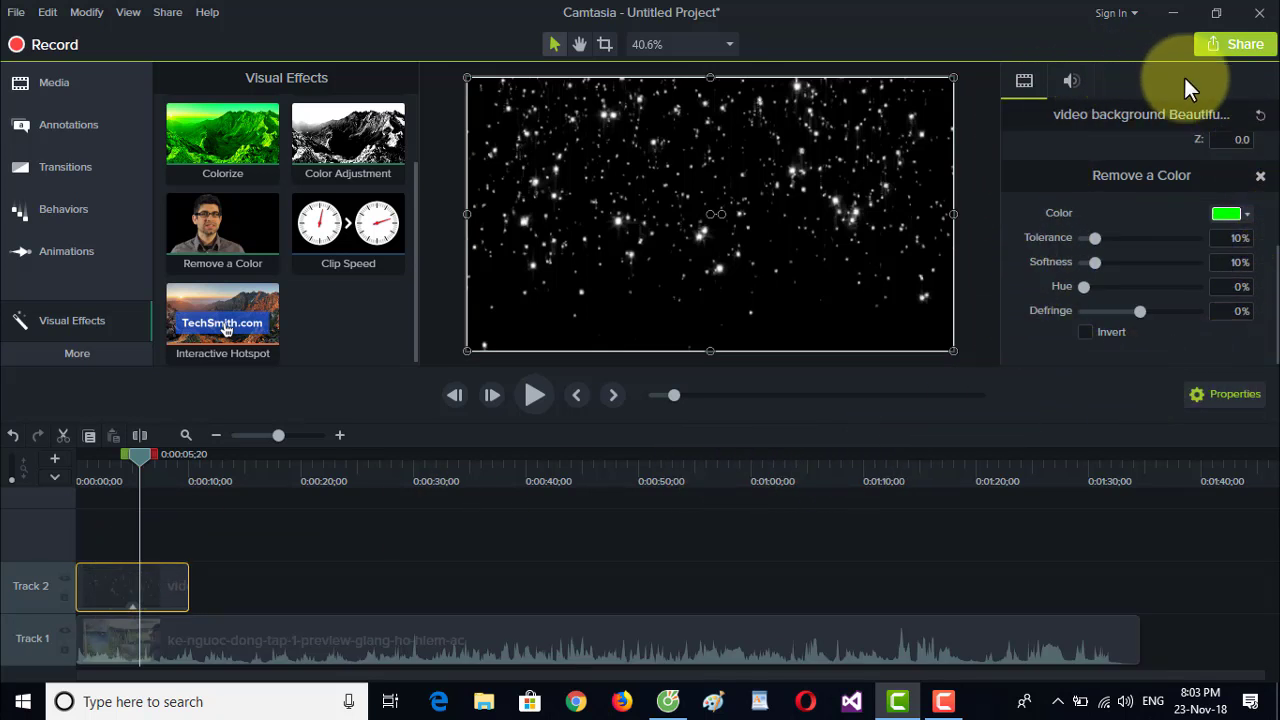
# - Set the snow clip's Remove a Color colour to black (#000000) by sampling its dark background on the canvas
pyautogui.click(1231, 395)
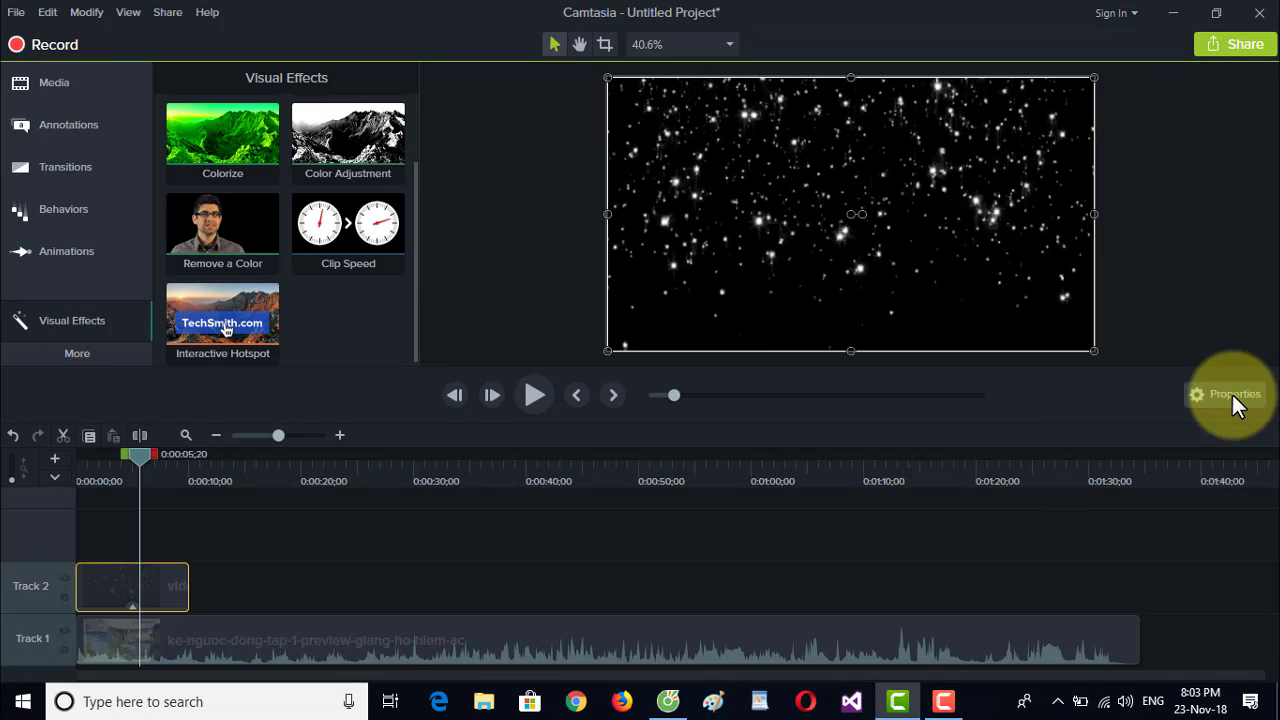
pyautogui.click(1237, 396)
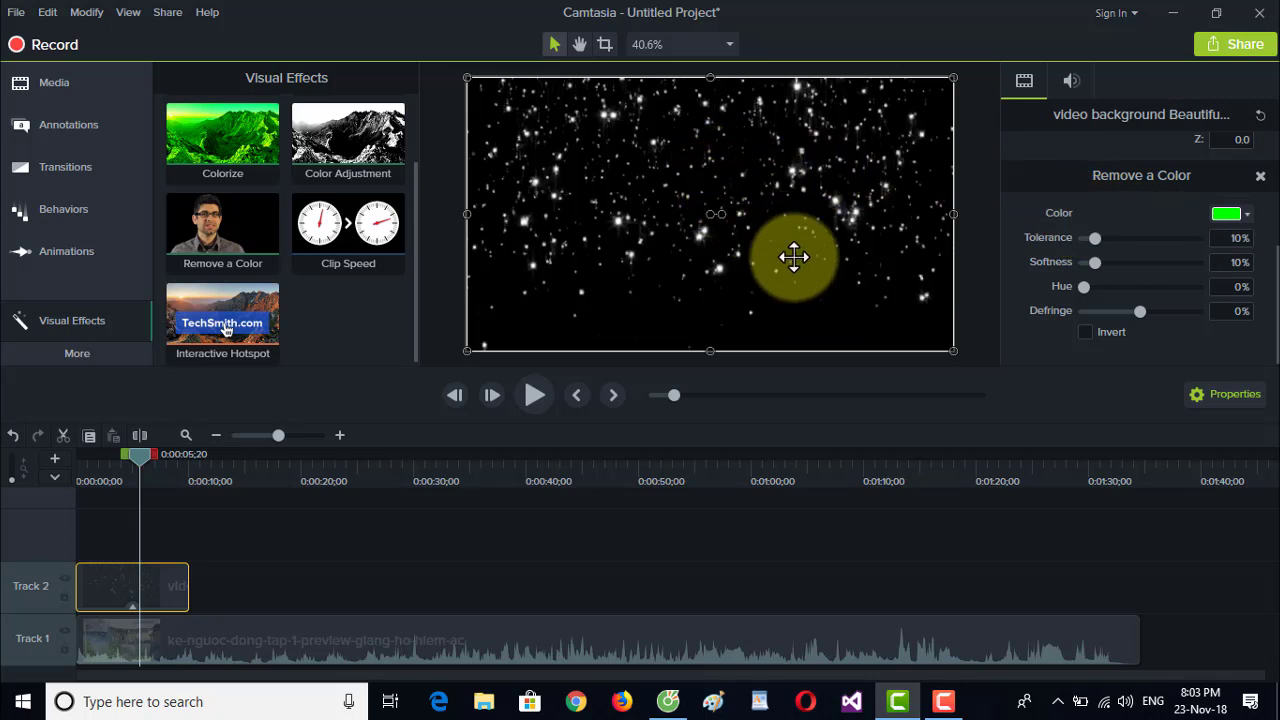
pyautogui.click(1250, 218)
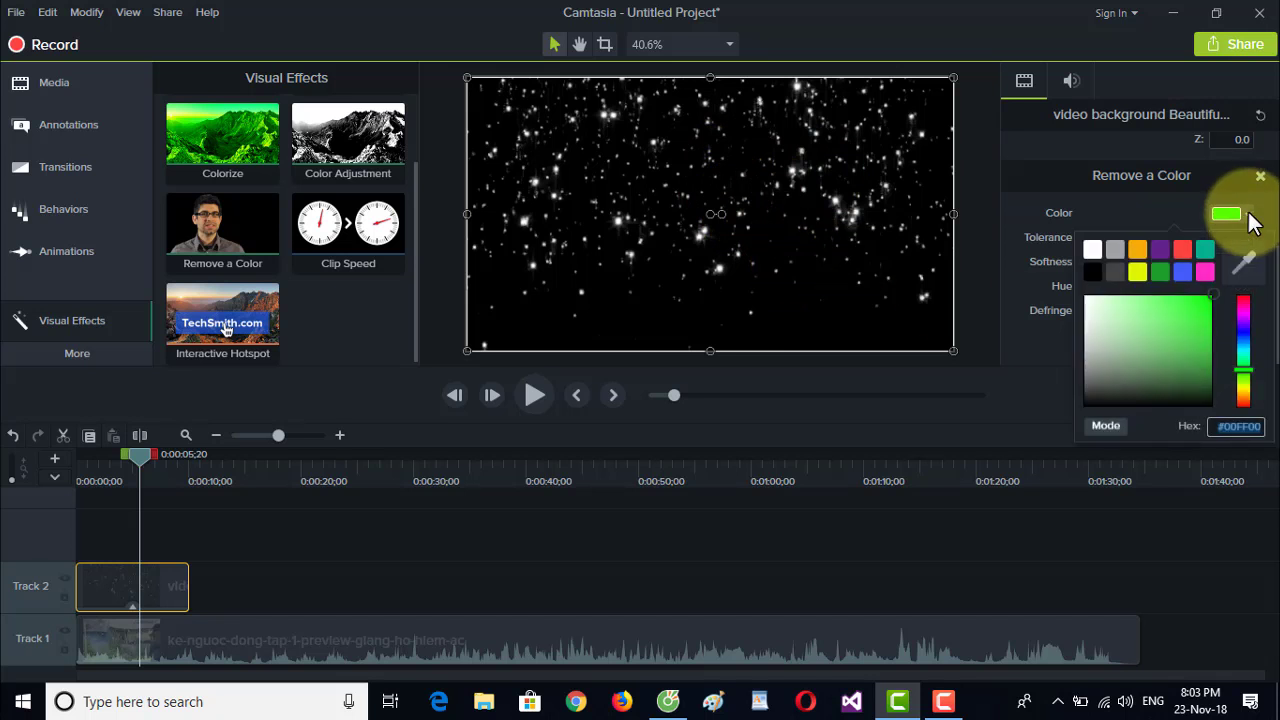
pyautogui.click(1247, 268)
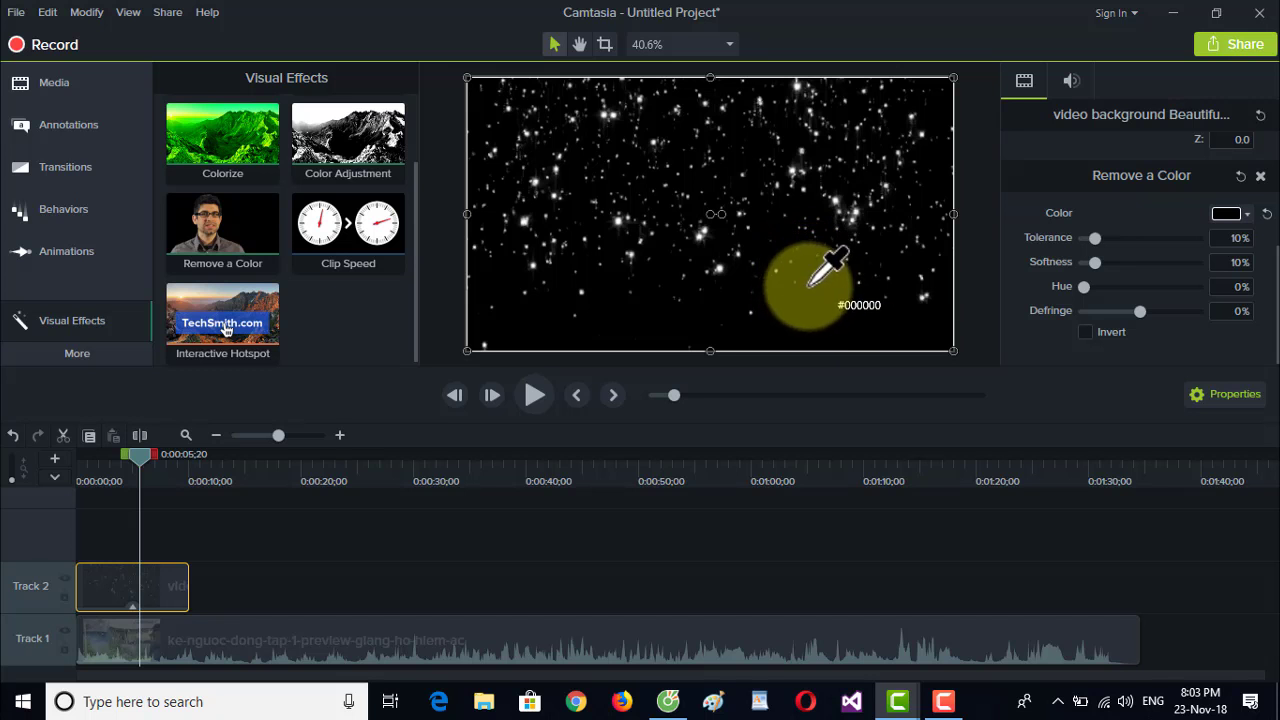
pyautogui.click(808, 286)
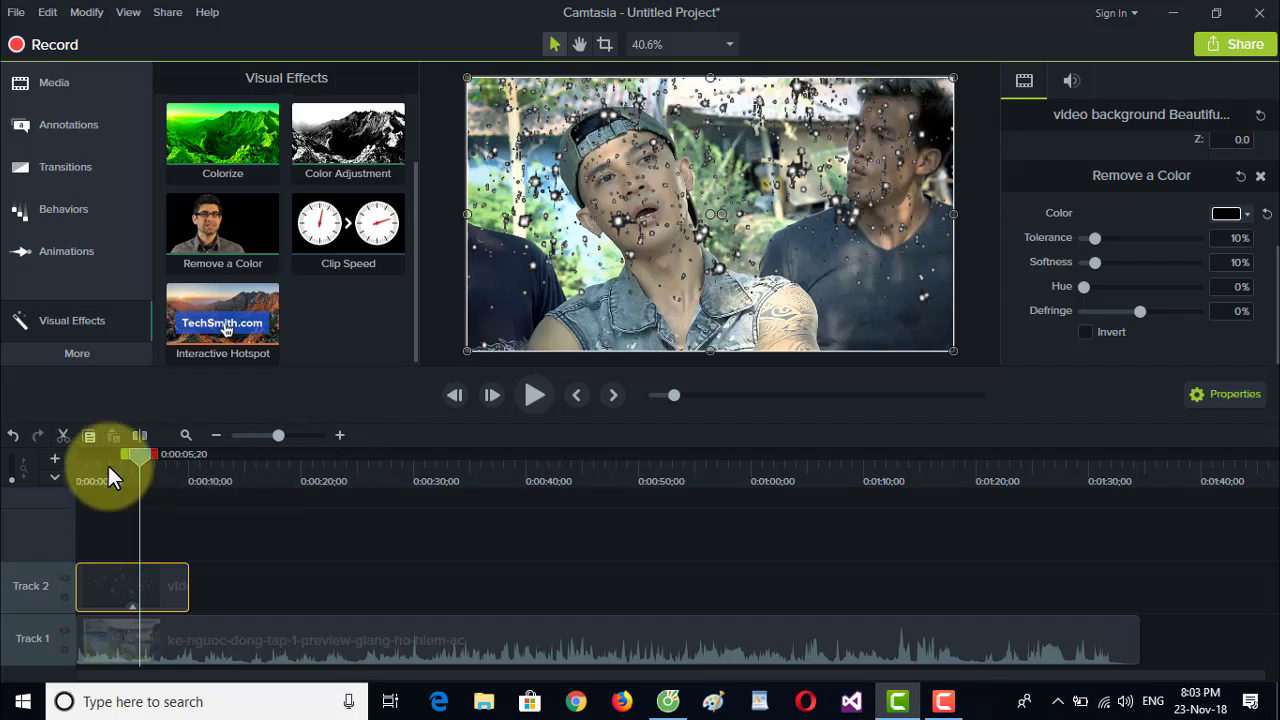
# - Preview the first two seconds of the composited video from near the start, and select the snow overlay on the canvas
pyautogui.moveTo(141, 452); pyautogui.dragTo(76, 462)
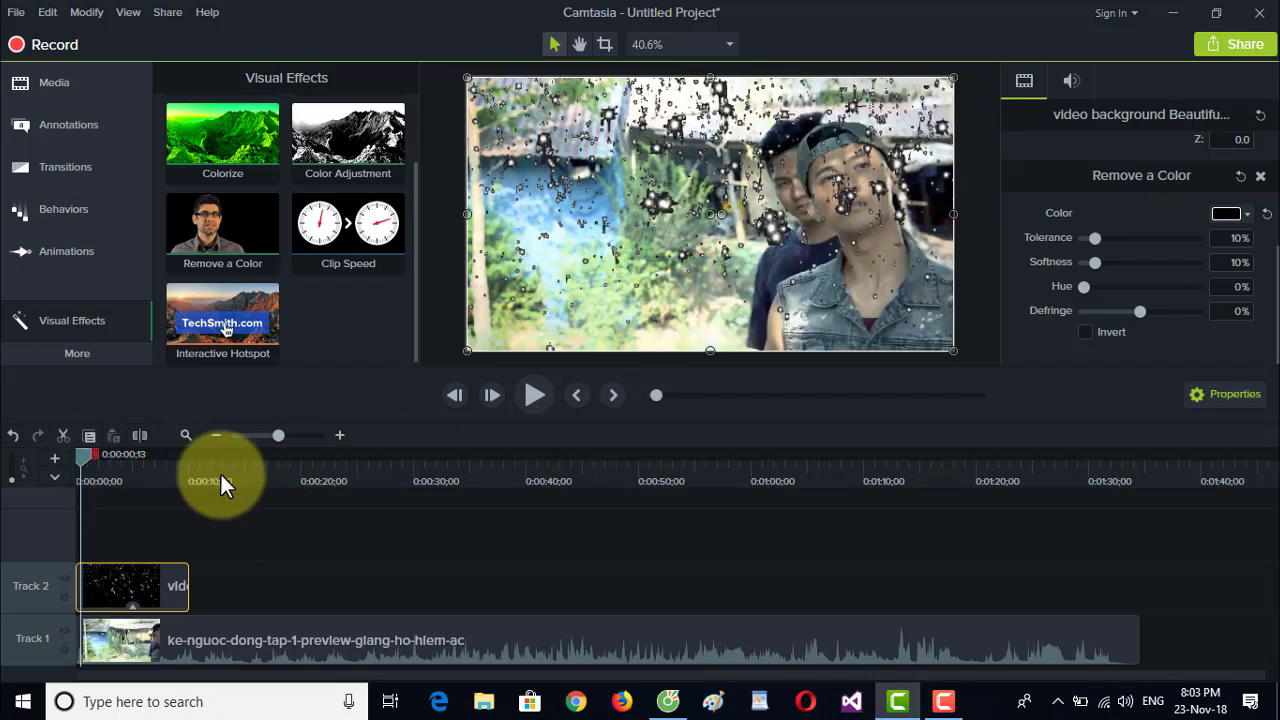
pyautogui.click(536, 395)
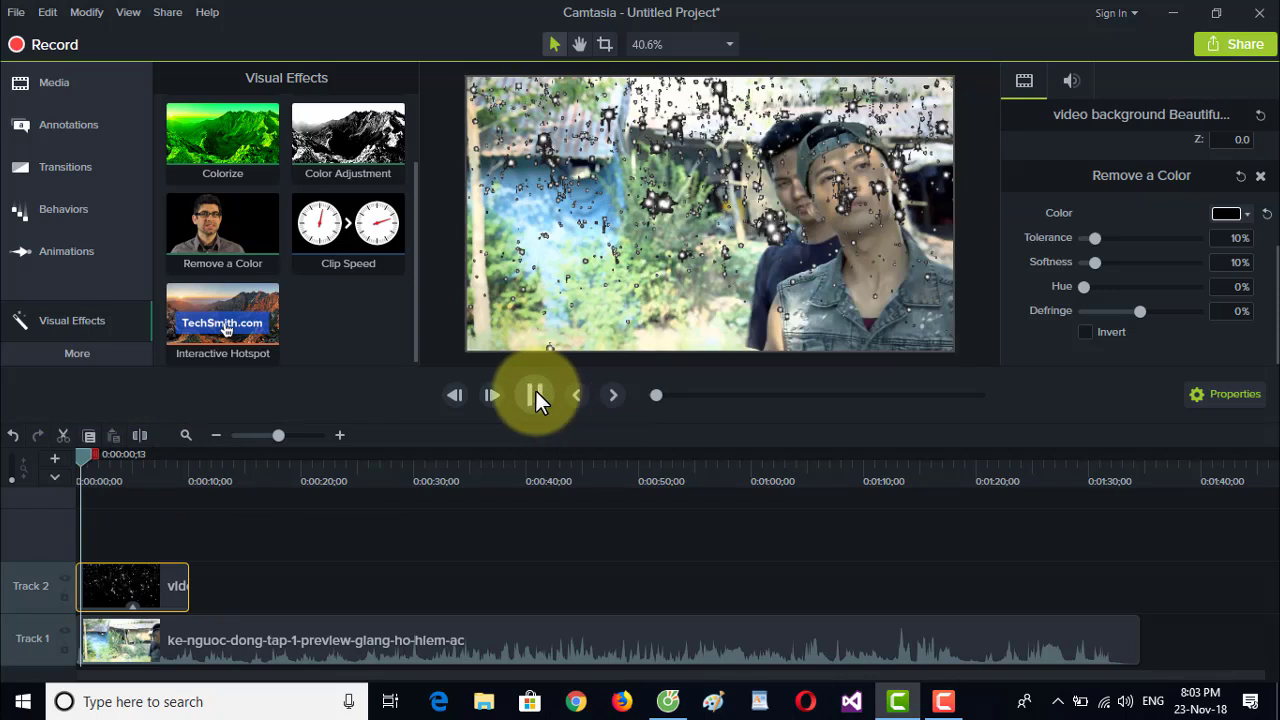
pyautogui.click(536, 395)
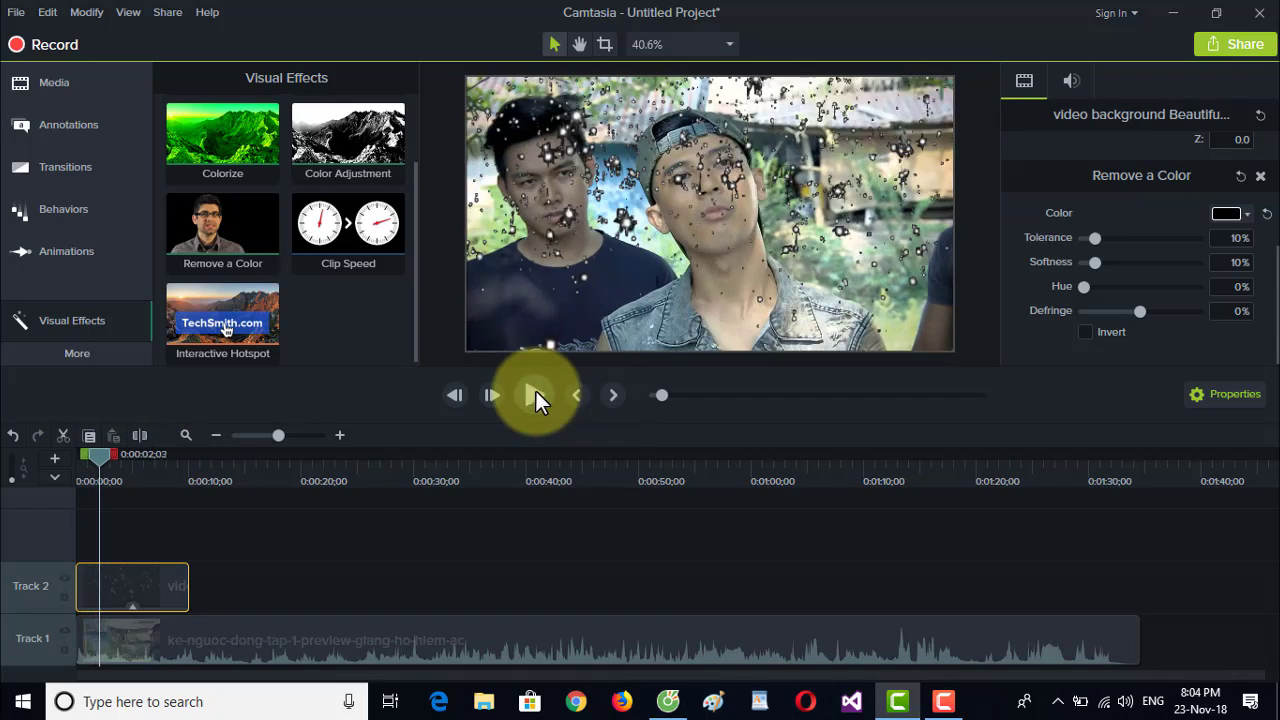
pyautogui.click(618, 245)
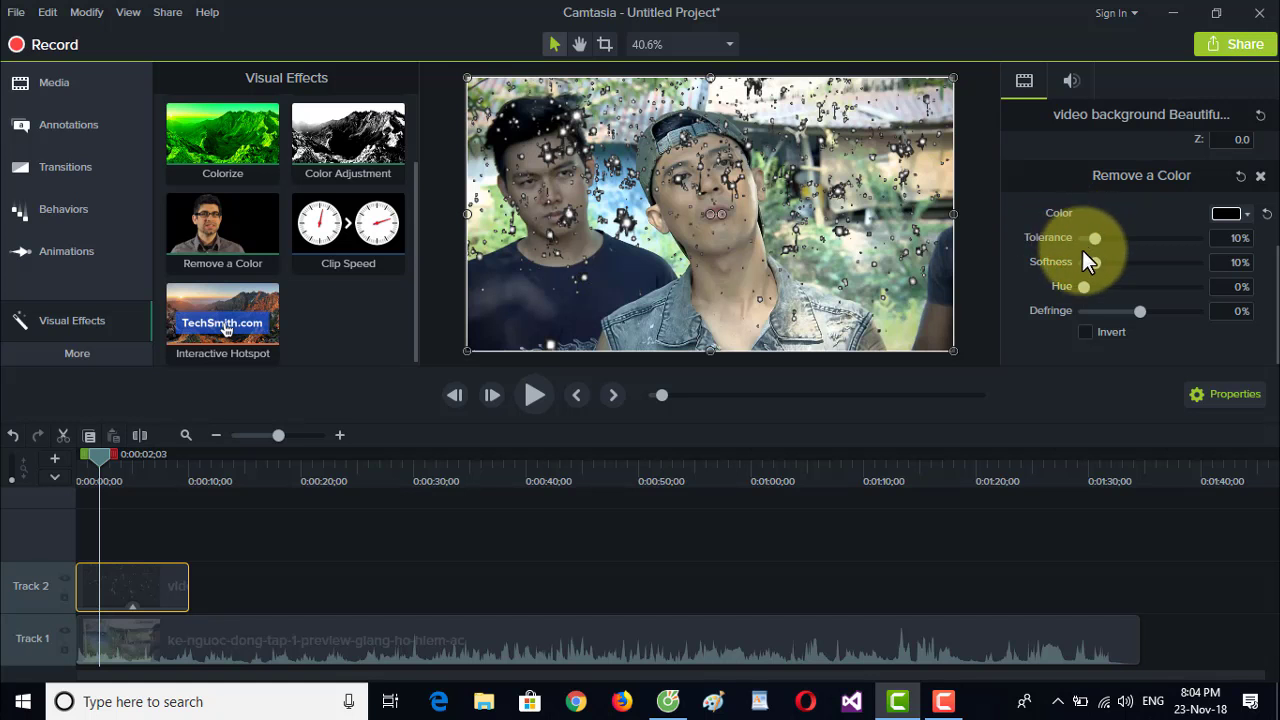
# - Set the snow clip's Remove a Color tolerance to 74%, softness to 58%, and both hue and defringe to 100%
pyautogui.moveTo(1093, 238); pyautogui.dragTo(1167, 244)
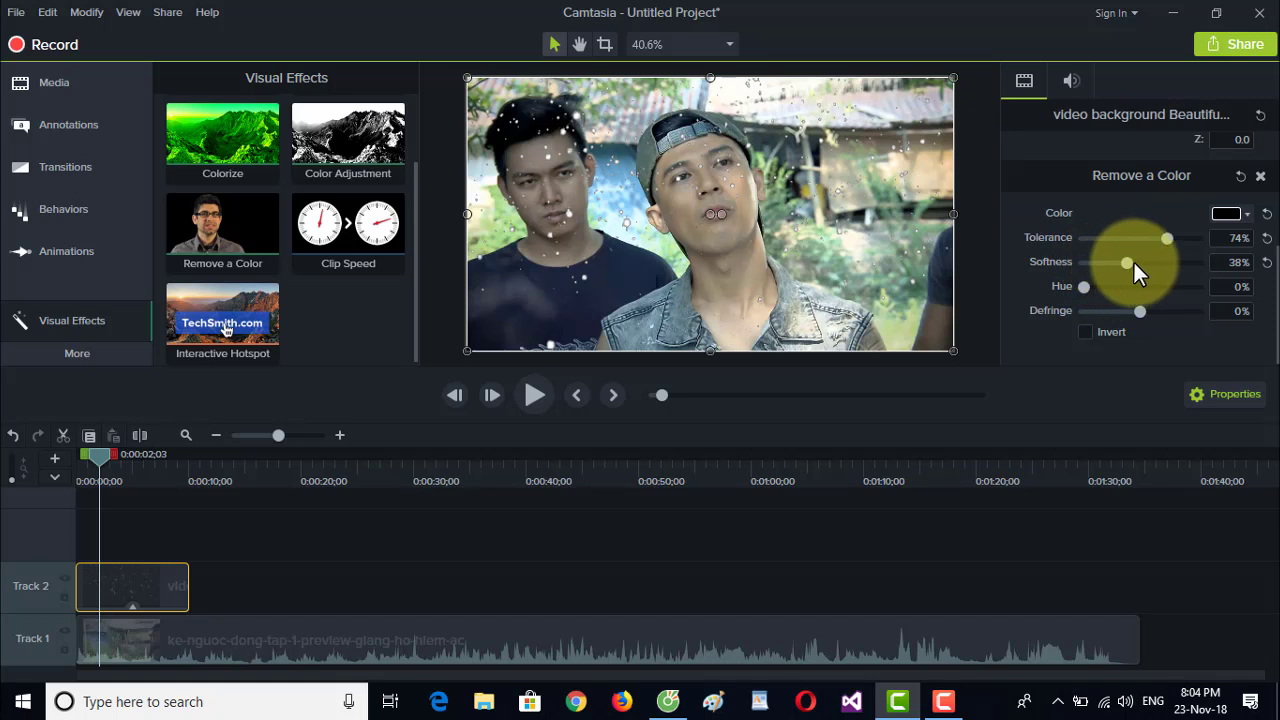
pyautogui.moveTo(1088, 262); pyautogui.dragTo(1151, 265)
pyautogui.moveTo(1083, 287); pyautogui.dragTo(1196, 287)
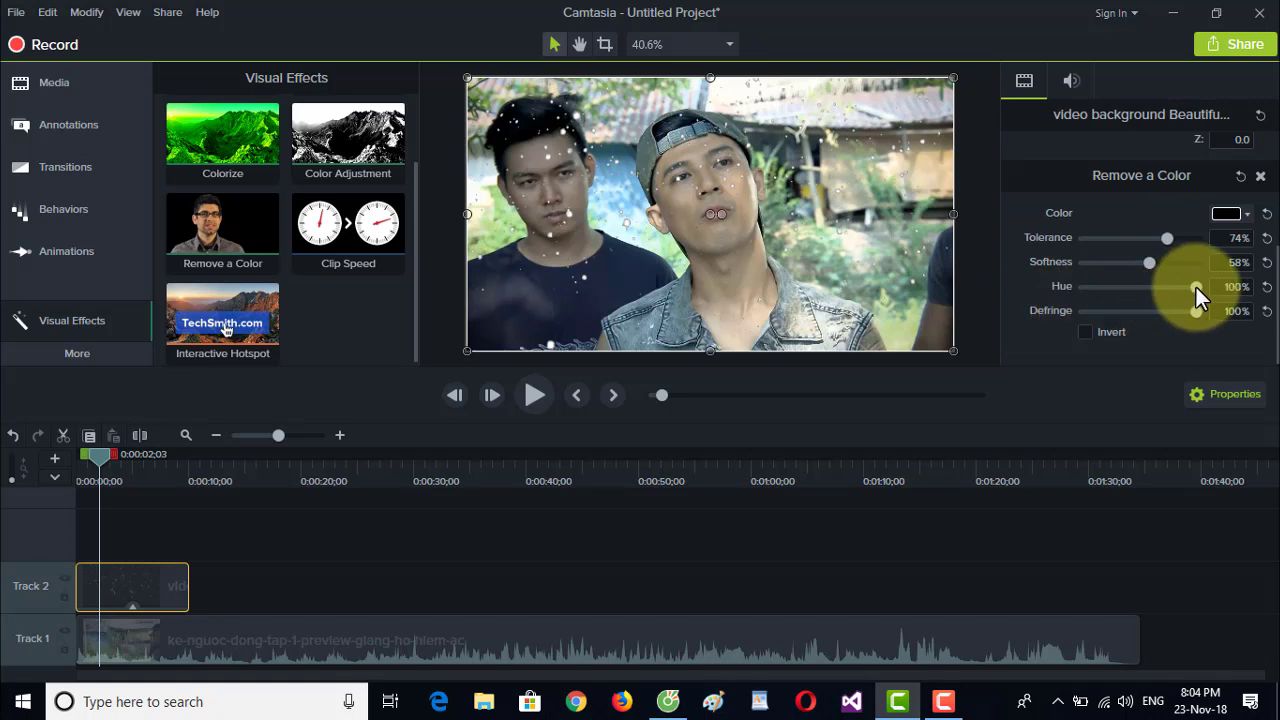
# - Preview the snow overlay from the current frame, and replay the first second from the start of the timeline
pyautogui.click(540, 393)
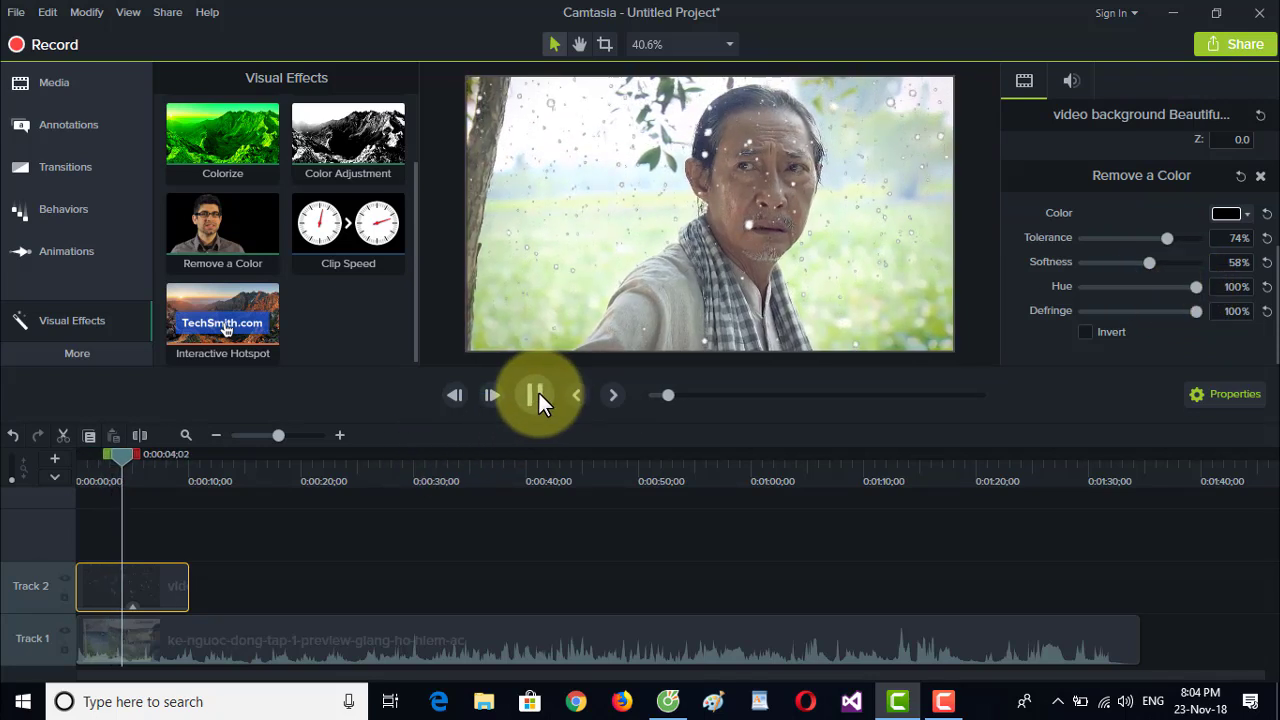
pyautogui.click(539, 393)
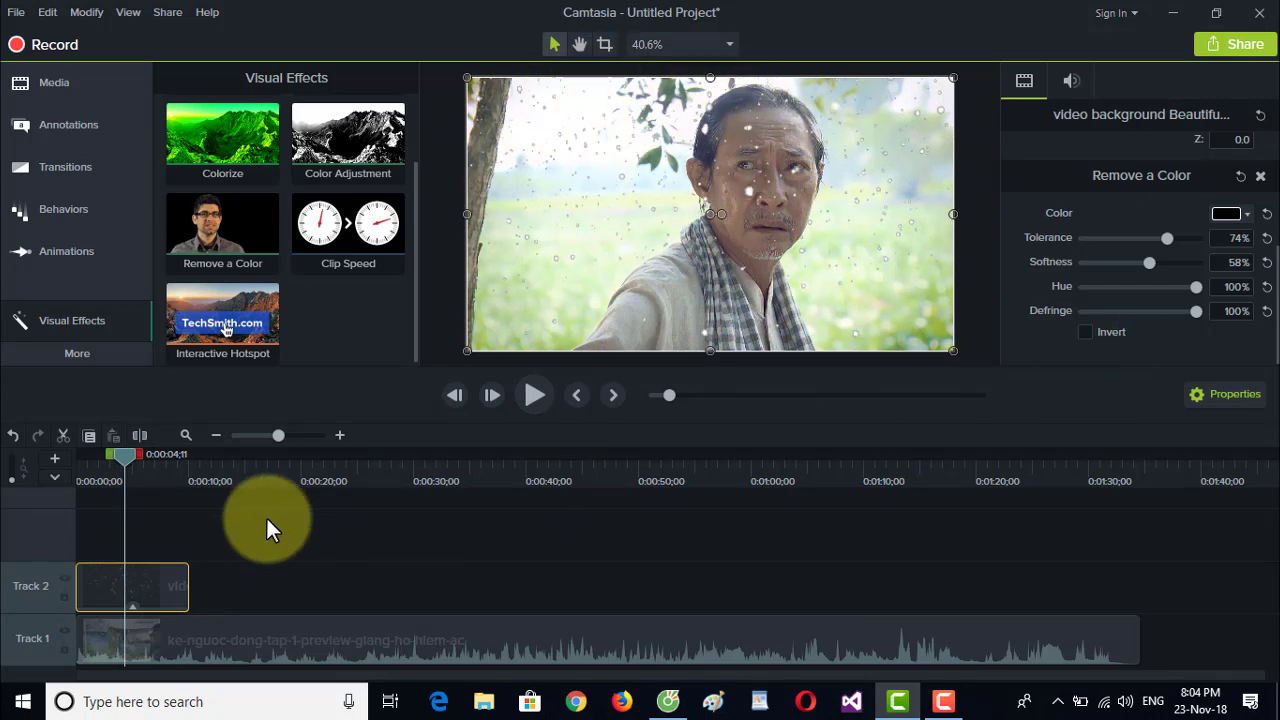
pyautogui.moveTo(123, 456); pyautogui.dragTo(55, 471)
pyautogui.click(535, 395)
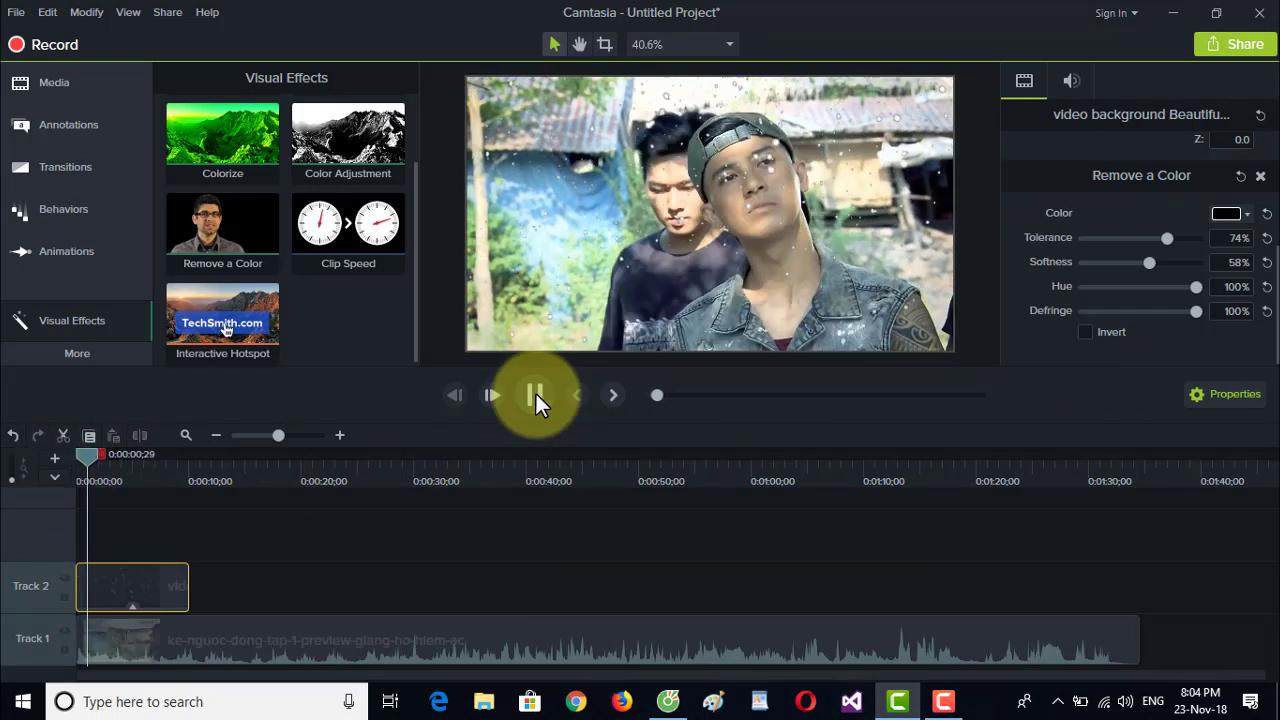
pyautogui.click(535, 394)
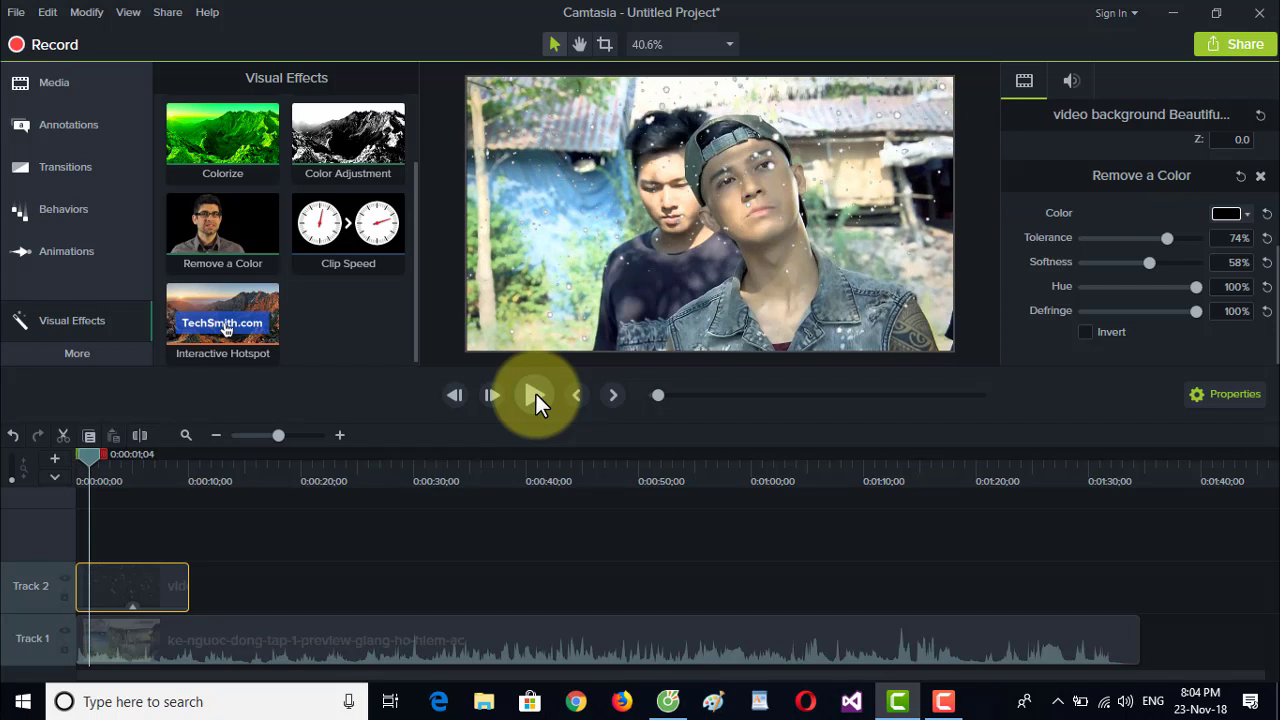
# - Switch to the Cốc Cốc browser and play the source snow video on YouTube from near its start to check the snow's direction
pyautogui.click(667, 700)
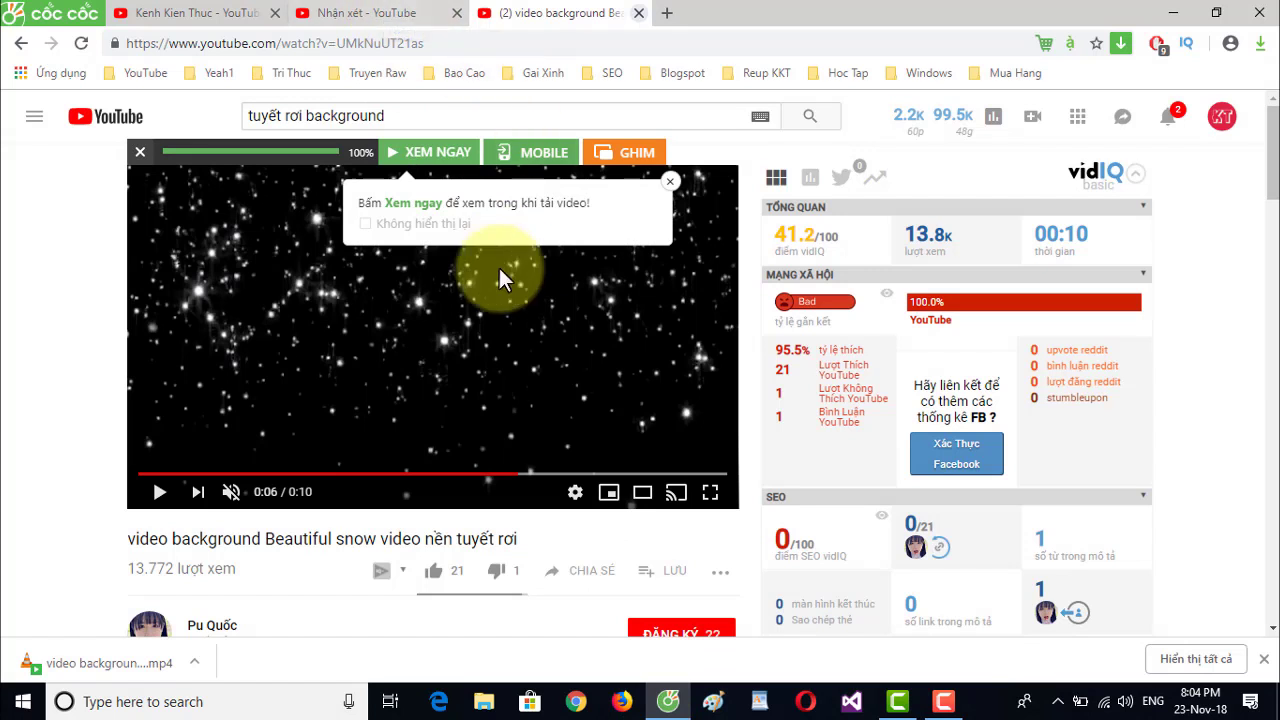
pyautogui.click(163, 474)
pyautogui.click(162, 494)
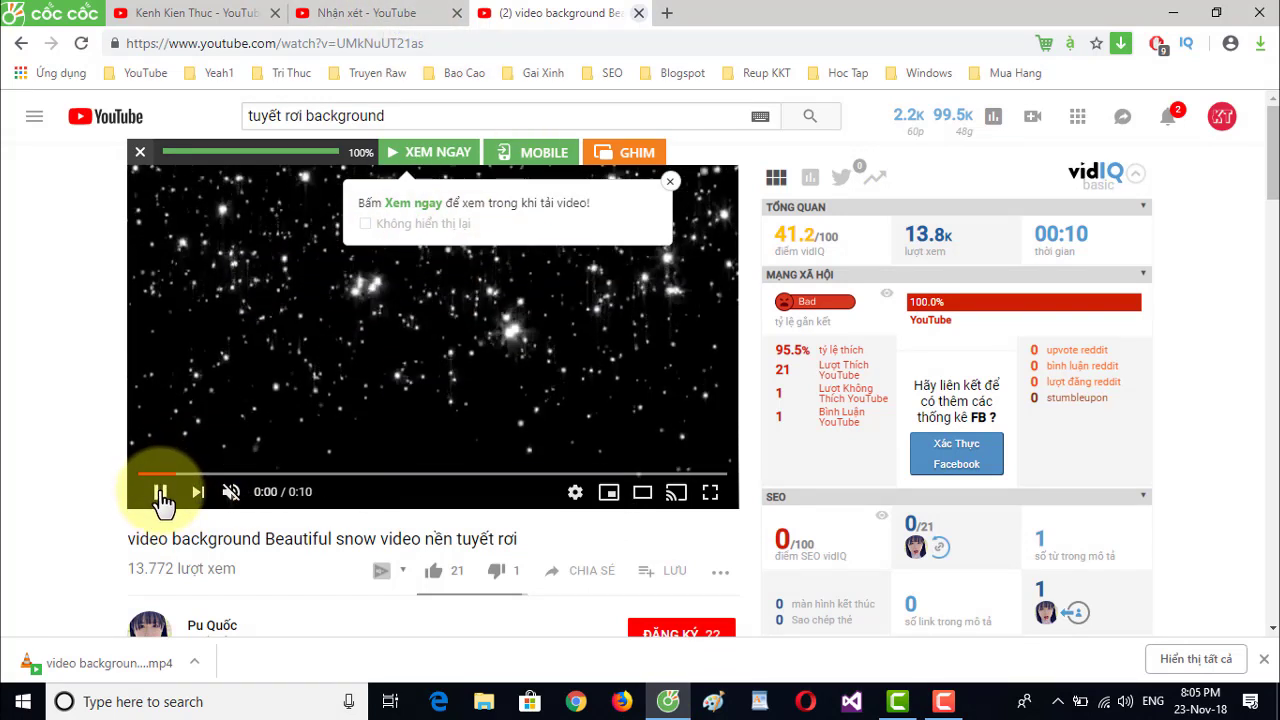
pyautogui.click(162, 494)
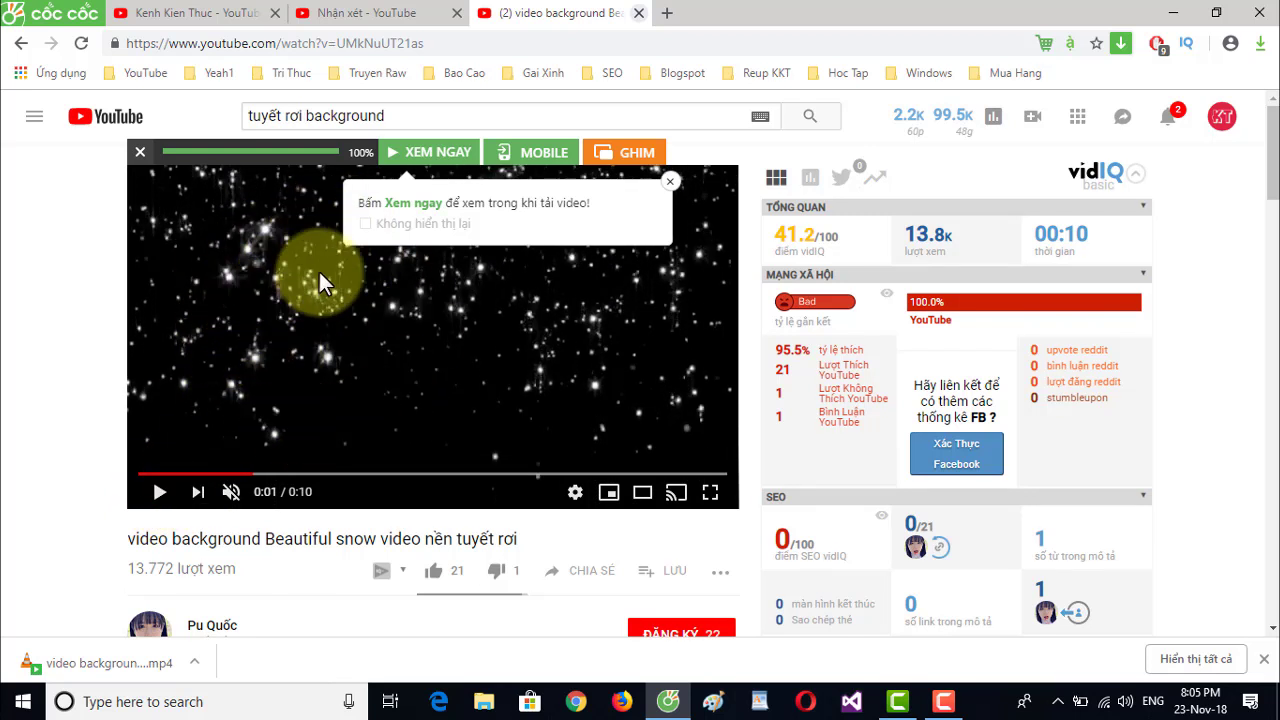
# - Switch back to Camtasia and rotate the snow overlay on the canvas by 180° about the Z axis
pyautogui.click(898, 701)
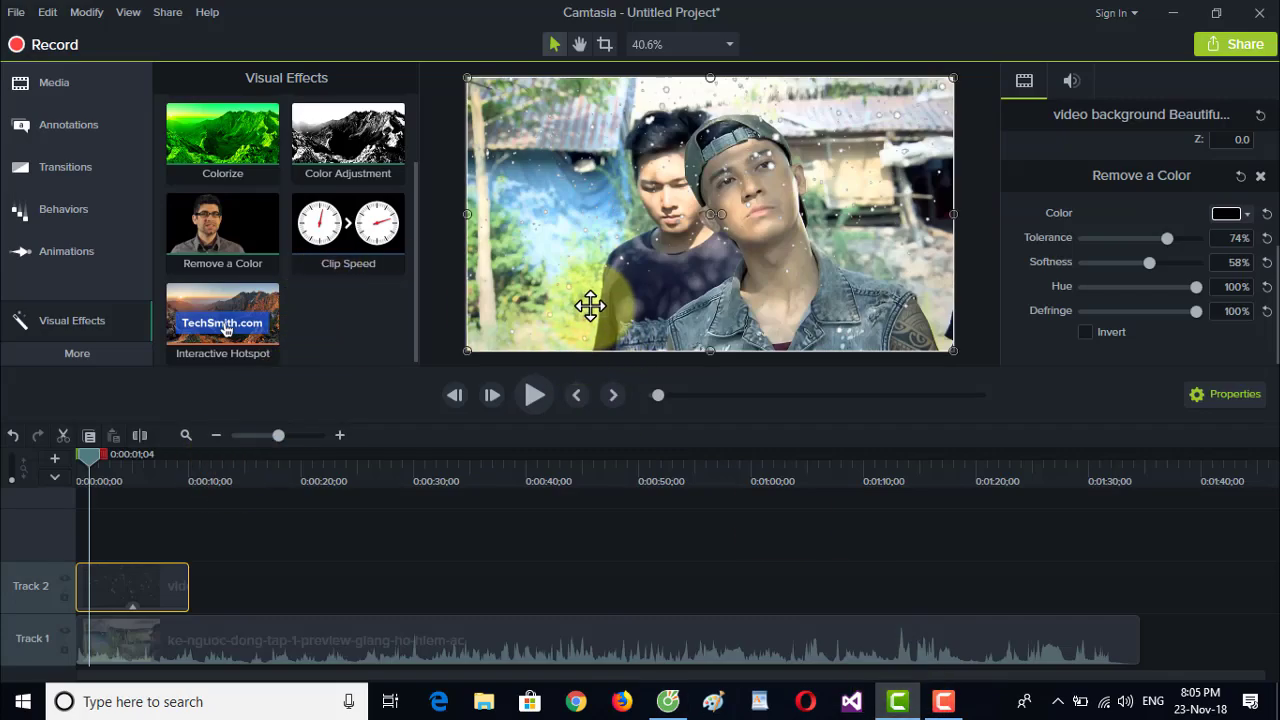
pyautogui.click(586, 214)
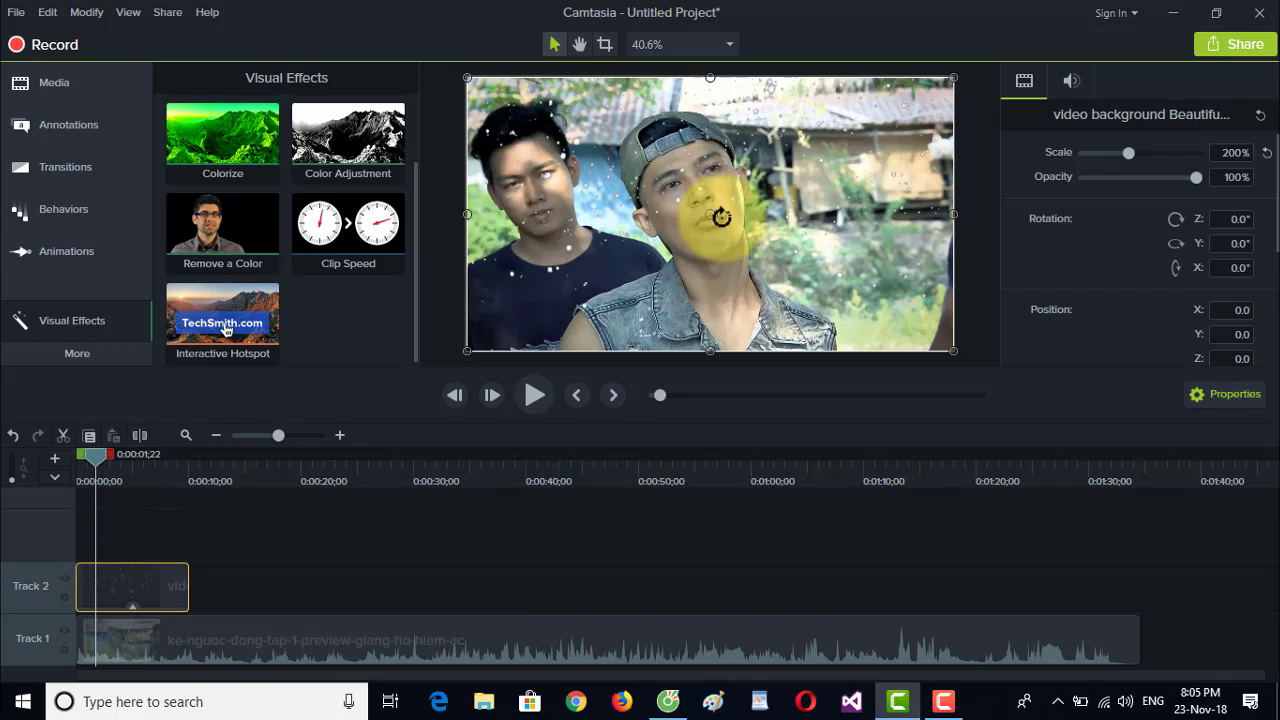
pyautogui.moveTo(722, 216); pyautogui.dragTo(667, 219)
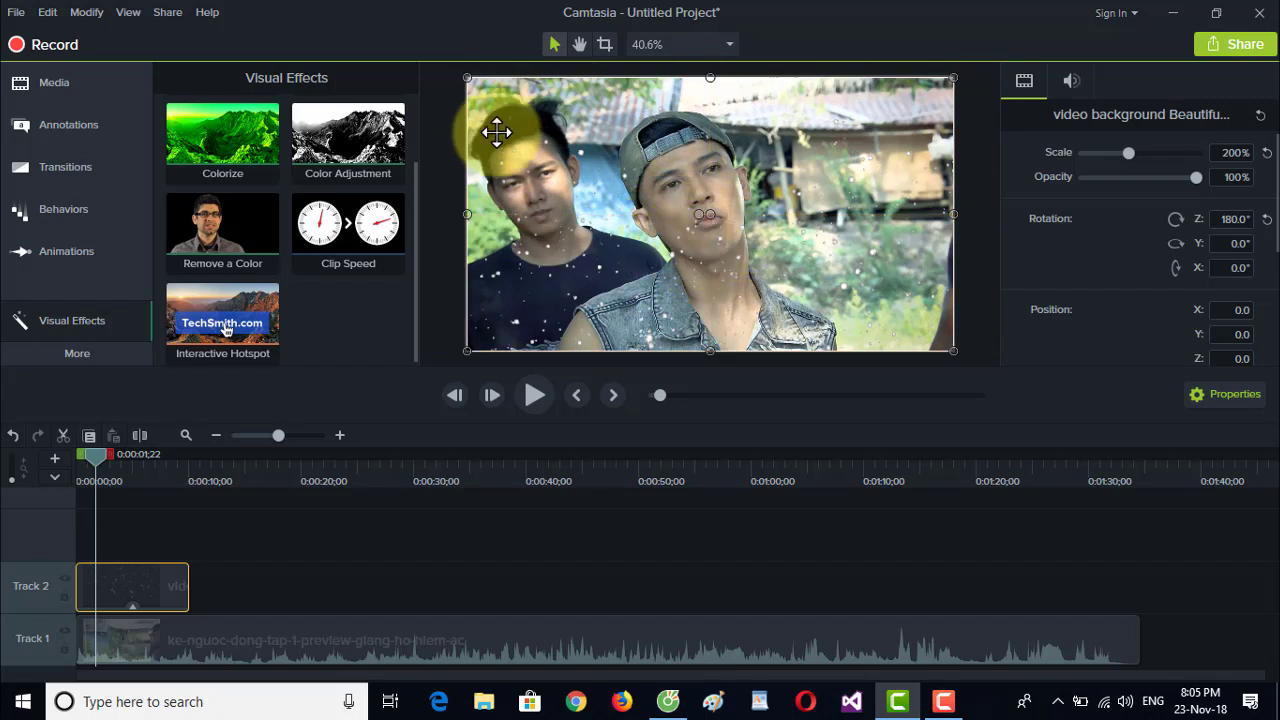
# - Preview the rotated snow overlay from about 0:00:01;20 to 0:00:03;27
pyautogui.moveTo(94, 457); pyautogui.dragTo(84, 459)
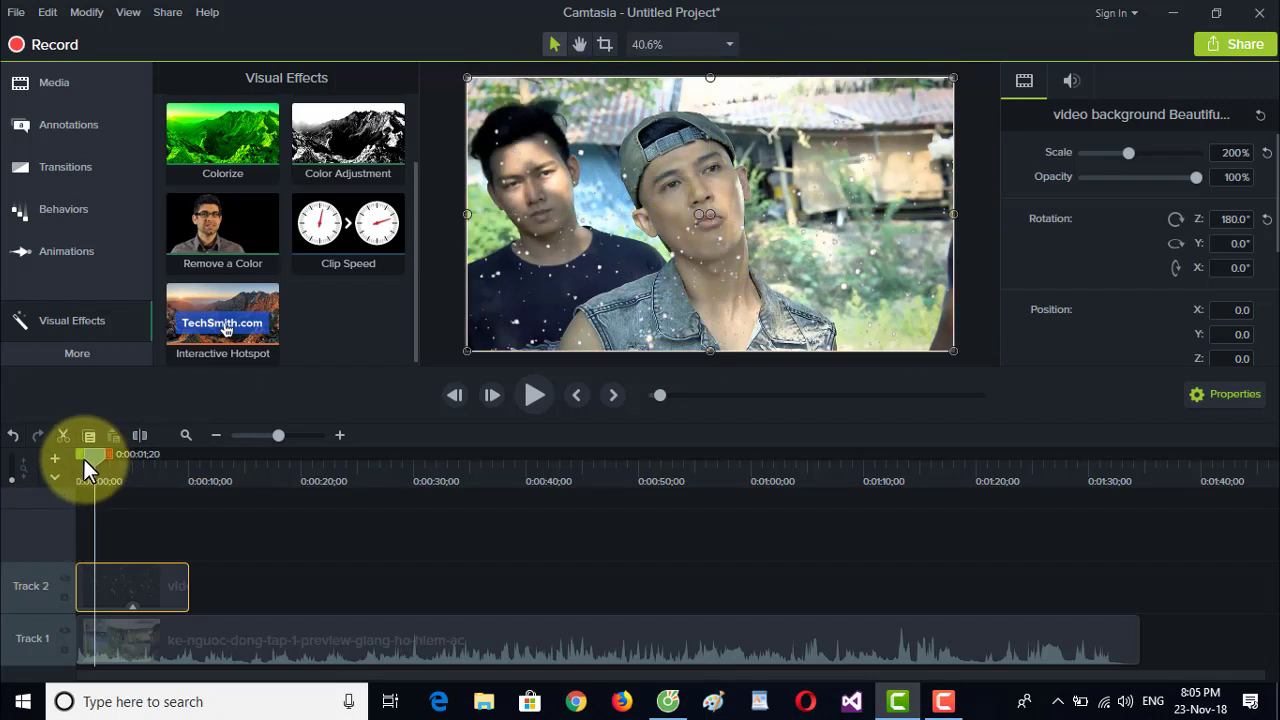
pyautogui.click(537, 394)
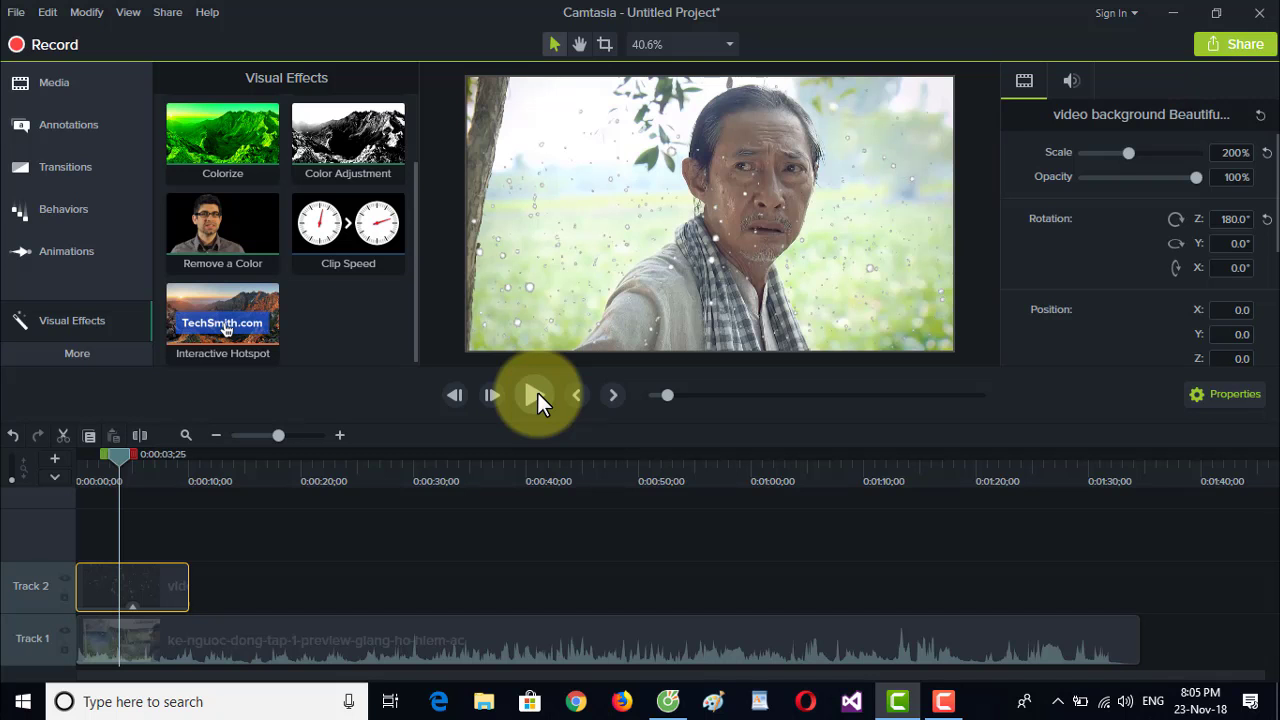
pyautogui.click(119, 458)
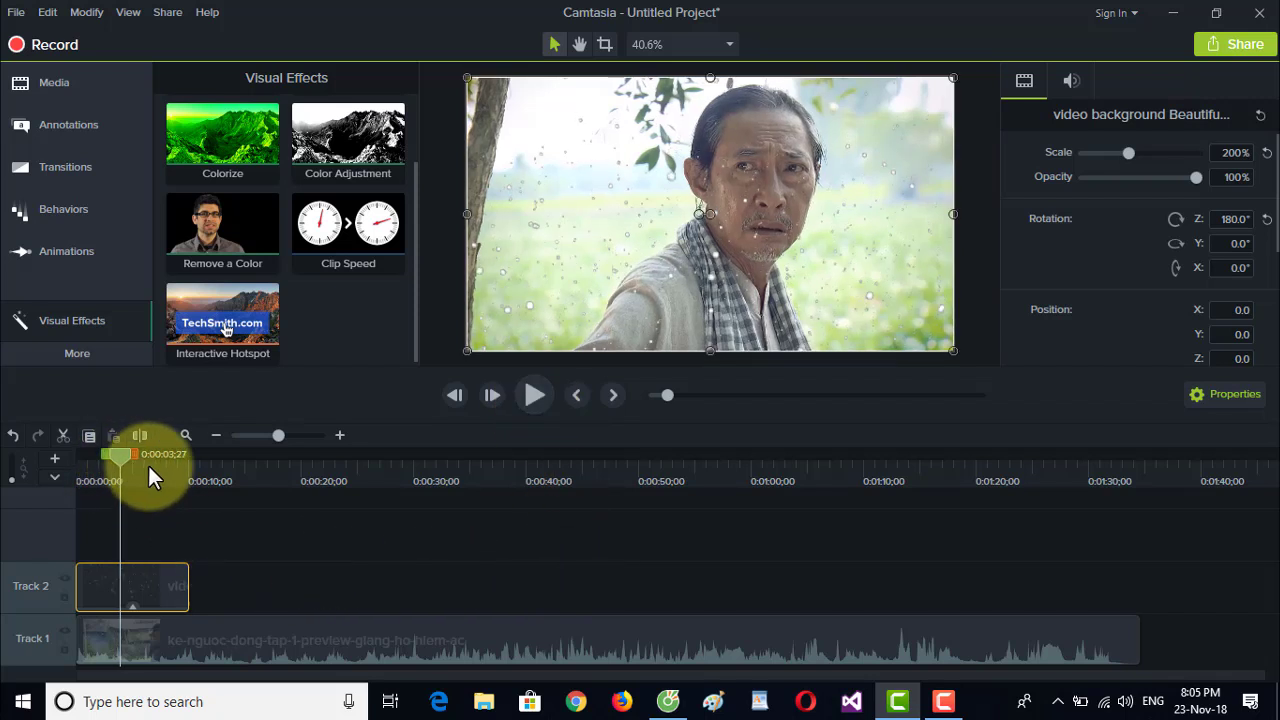
# - Scrub from the end of the snow clip to the end of the Track 1 video to compare their lengths
pyautogui.moveTo(148, 465); pyautogui.dragTo(195, 474)
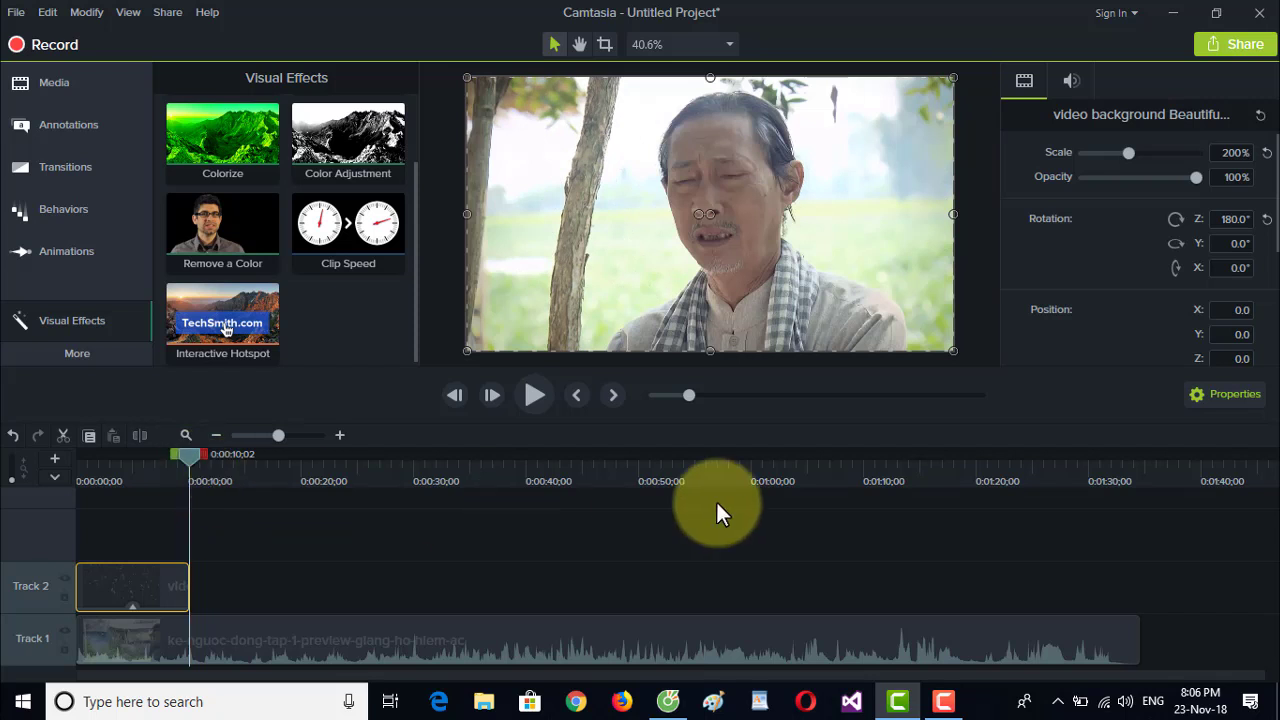
pyautogui.moveTo(194, 457); pyautogui.dragTo(838, 516)
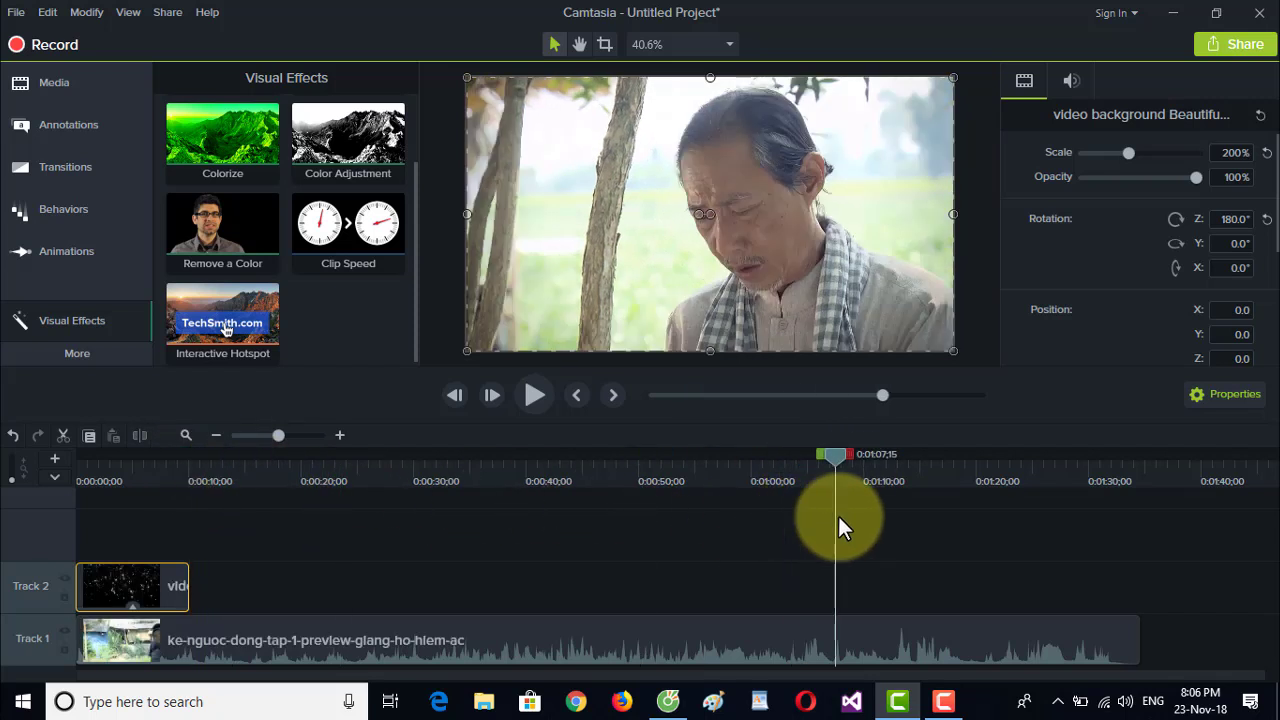
pyautogui.moveTo(1130, 473)
pyautogui.mouseDown()
pyautogui.moveTo(1148, 466)
pyautogui.moveTo(1140, 480)
pyautogui.mouseUp()
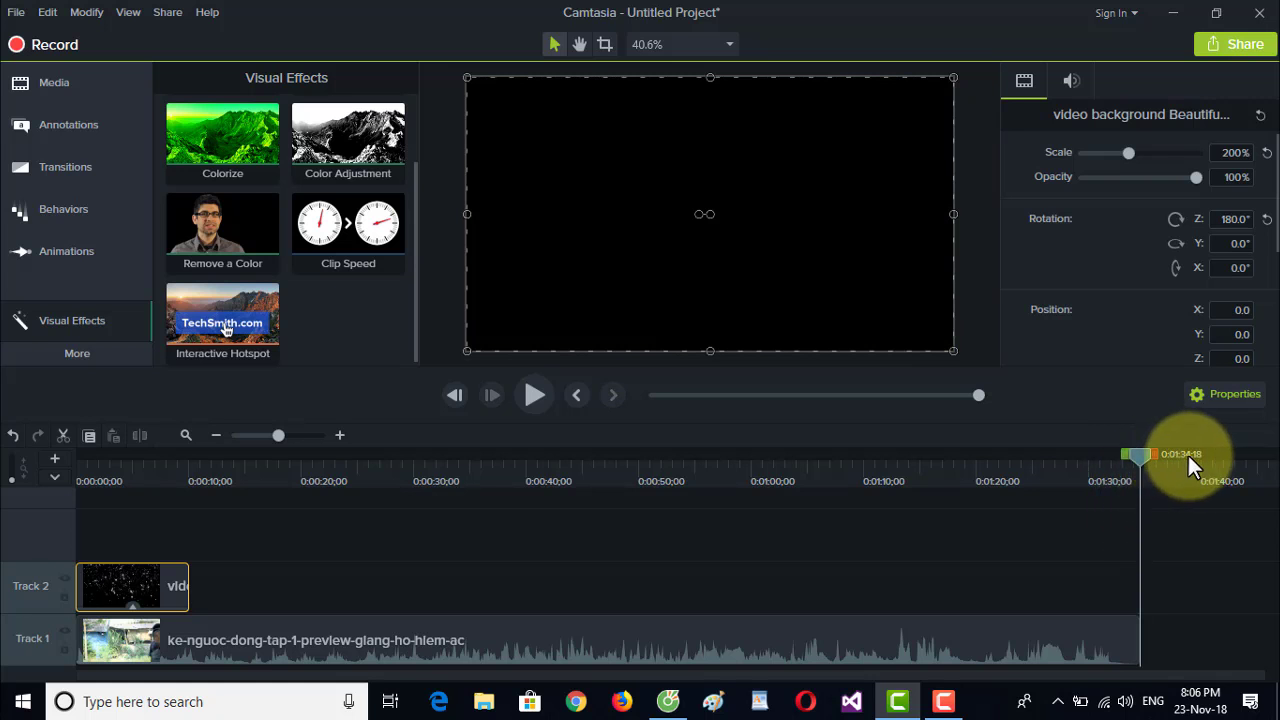
# - Copy the snow clip and paste it on Track 2 at 0:00:10;02, directly after the original
pyautogui.rightClick(130, 578)
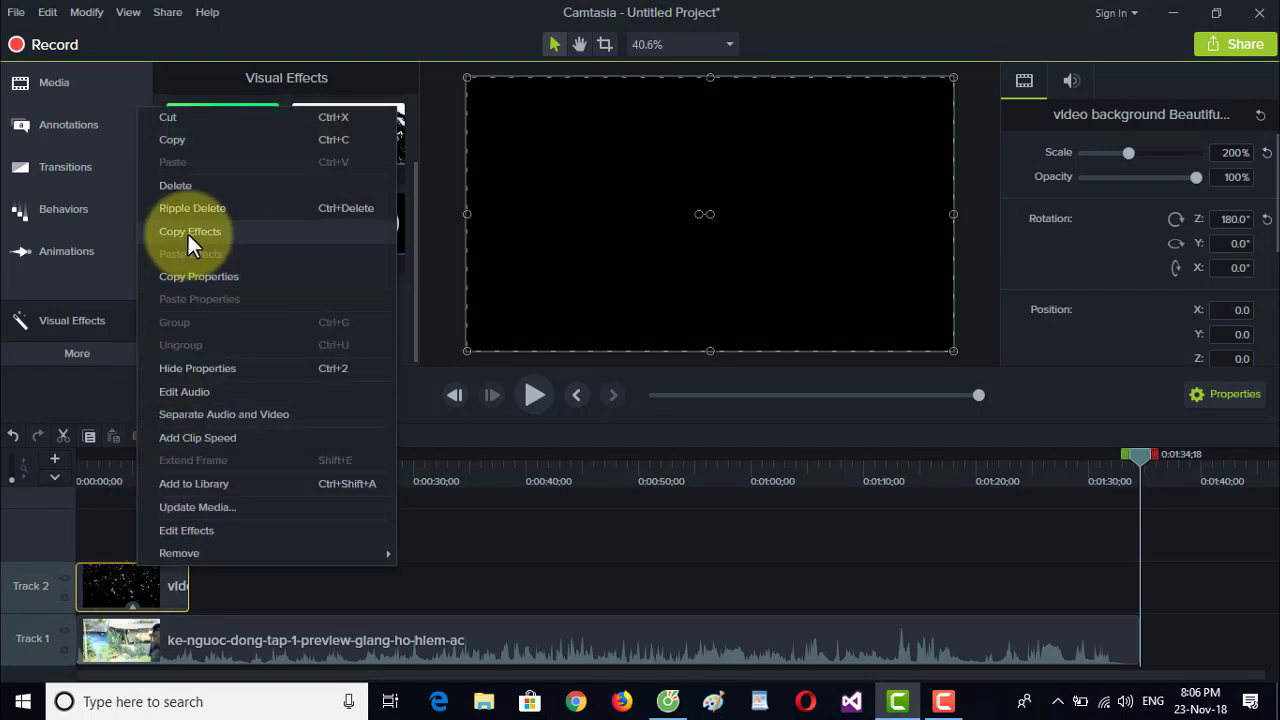
pyautogui.click(183, 137)
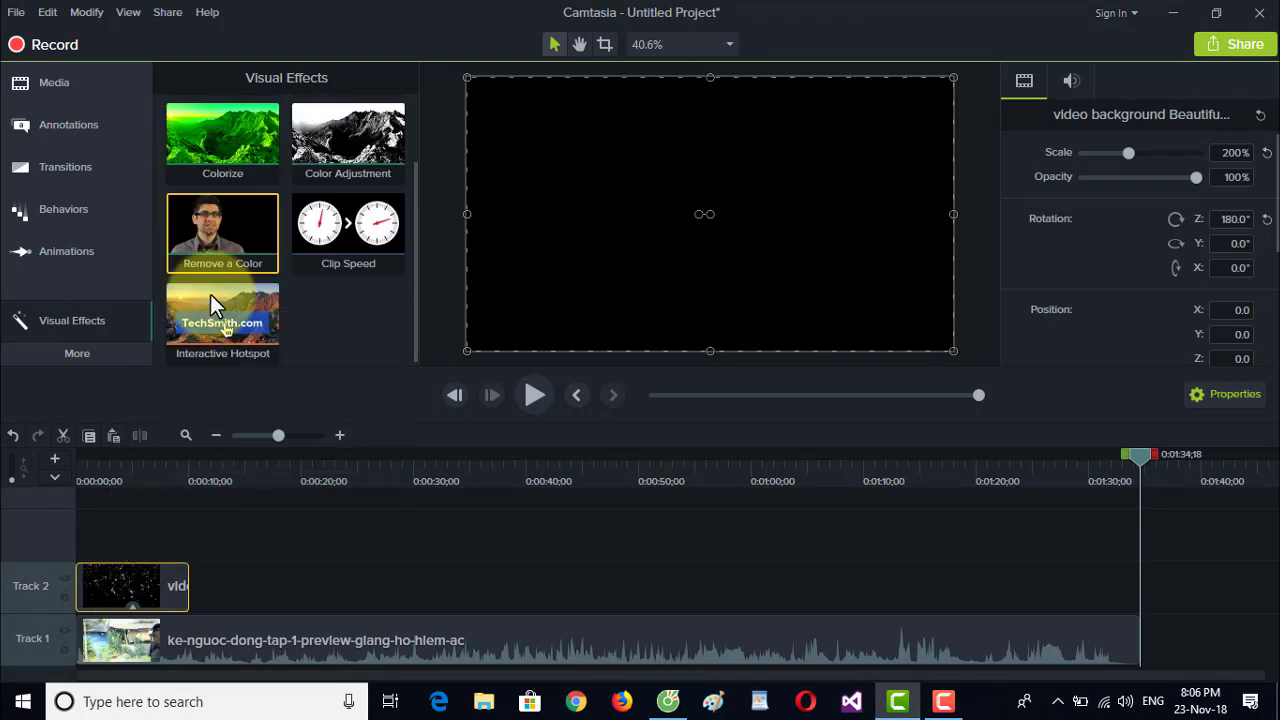
pyautogui.click(216, 475)
pyautogui.moveTo(213, 456); pyautogui.dragTo(191, 466)
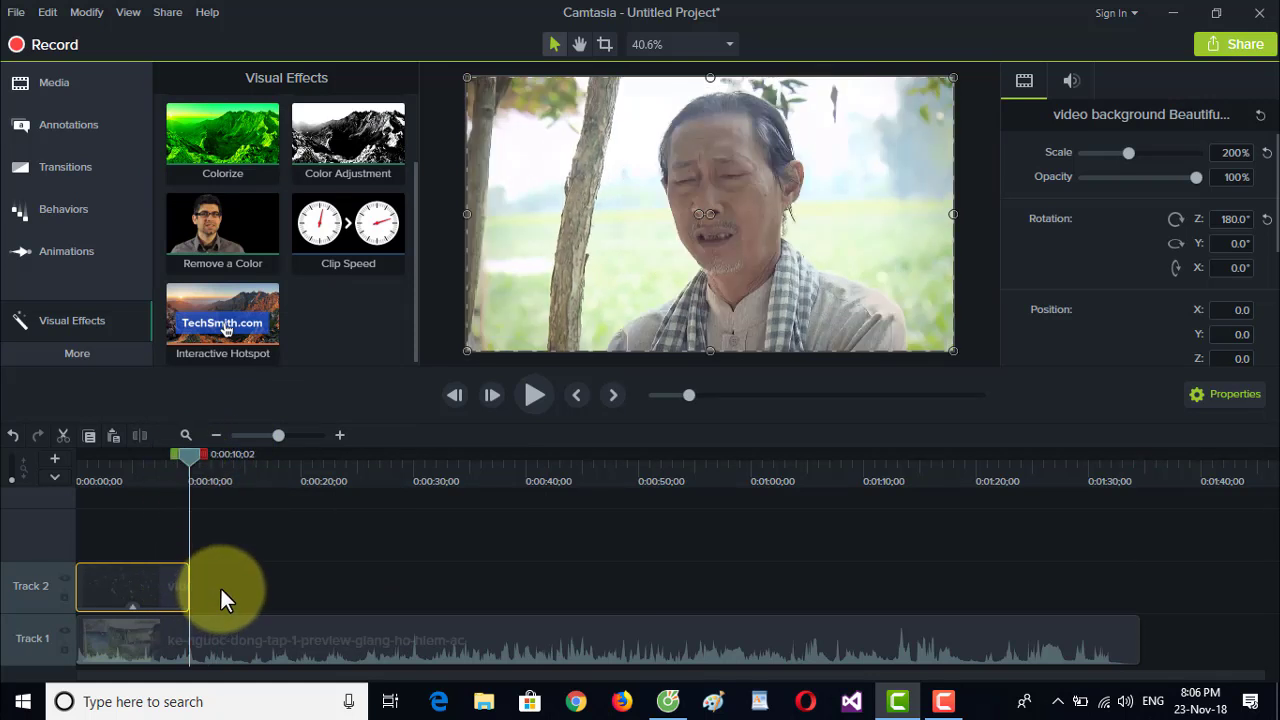
pyautogui.rightClick(220, 586)
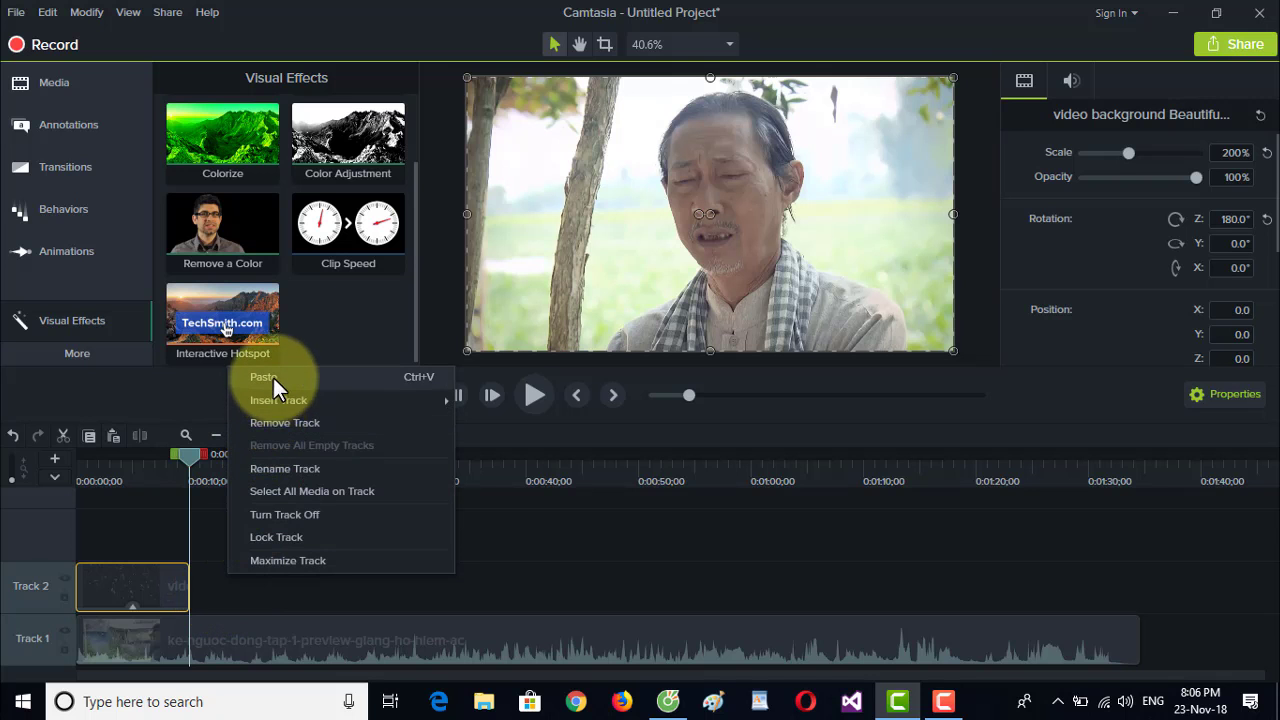
pyautogui.click(420, 380)
pyautogui.moveTo(276, 581); pyautogui.dragTo(230, 590)
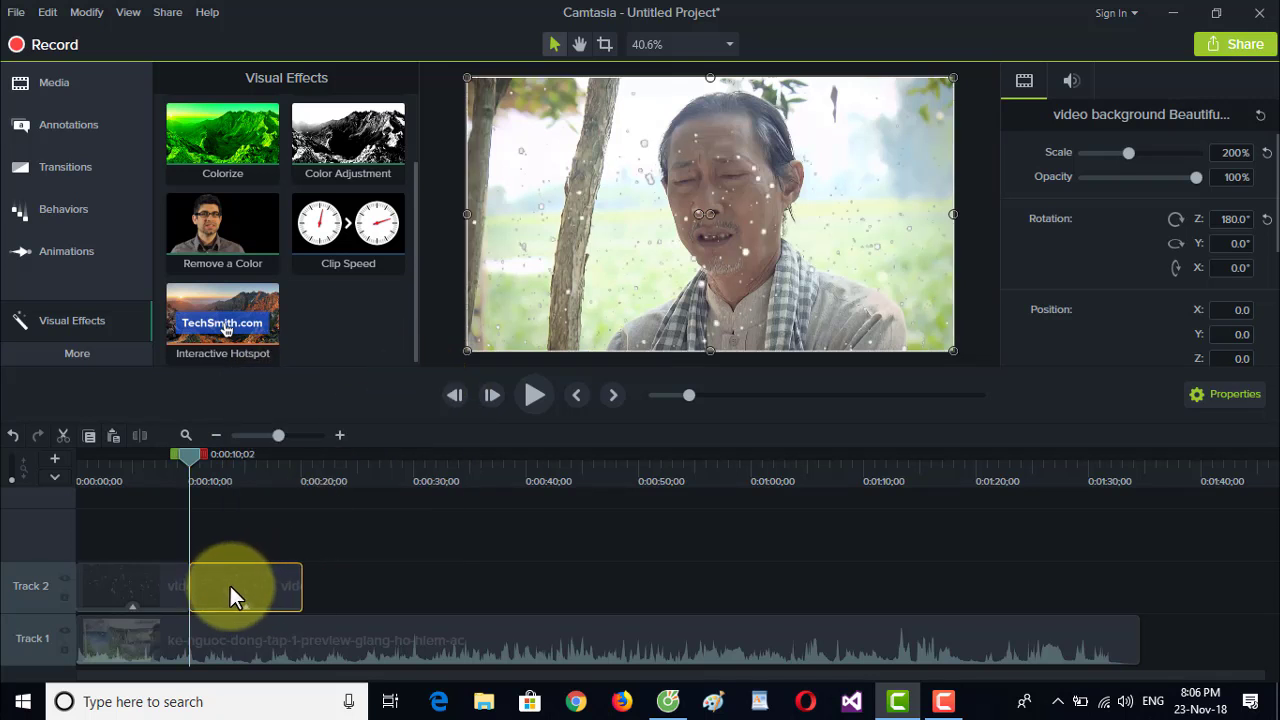
# - Paste two more copies of the snow clip end to end on Track 2, at 0:00:20;04 and 0:00:30;06
pyautogui.click(307, 484)
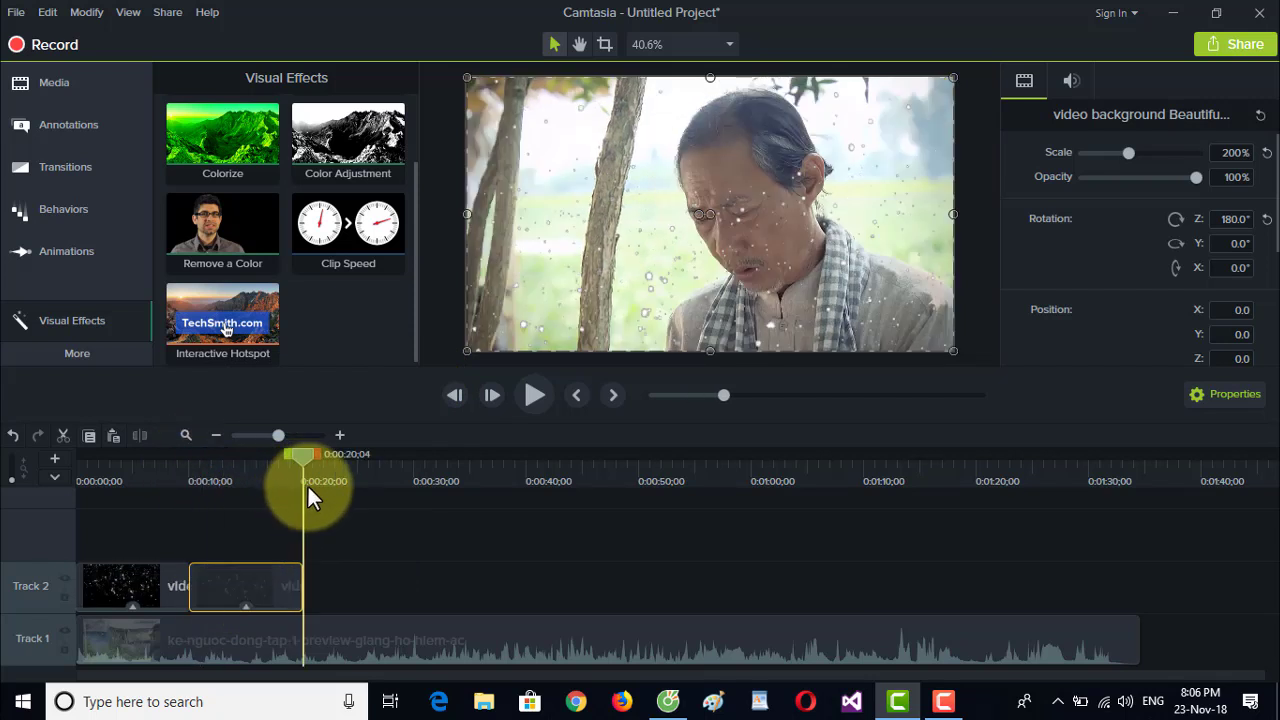
pyautogui.click(349, 537)
pyautogui.hotkey('ctrl', 'v')
pyautogui.click(362, 474)
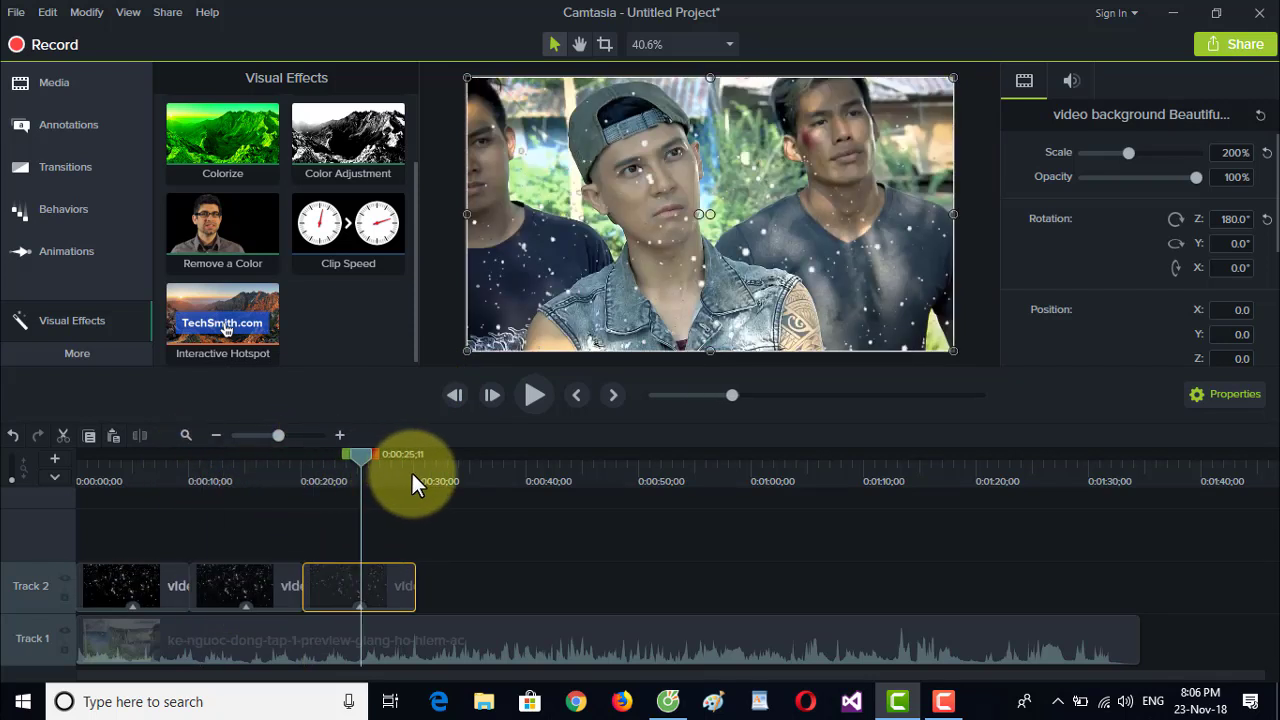
pyautogui.click(415, 474)
pyautogui.hotkey('ctrl', 'v')
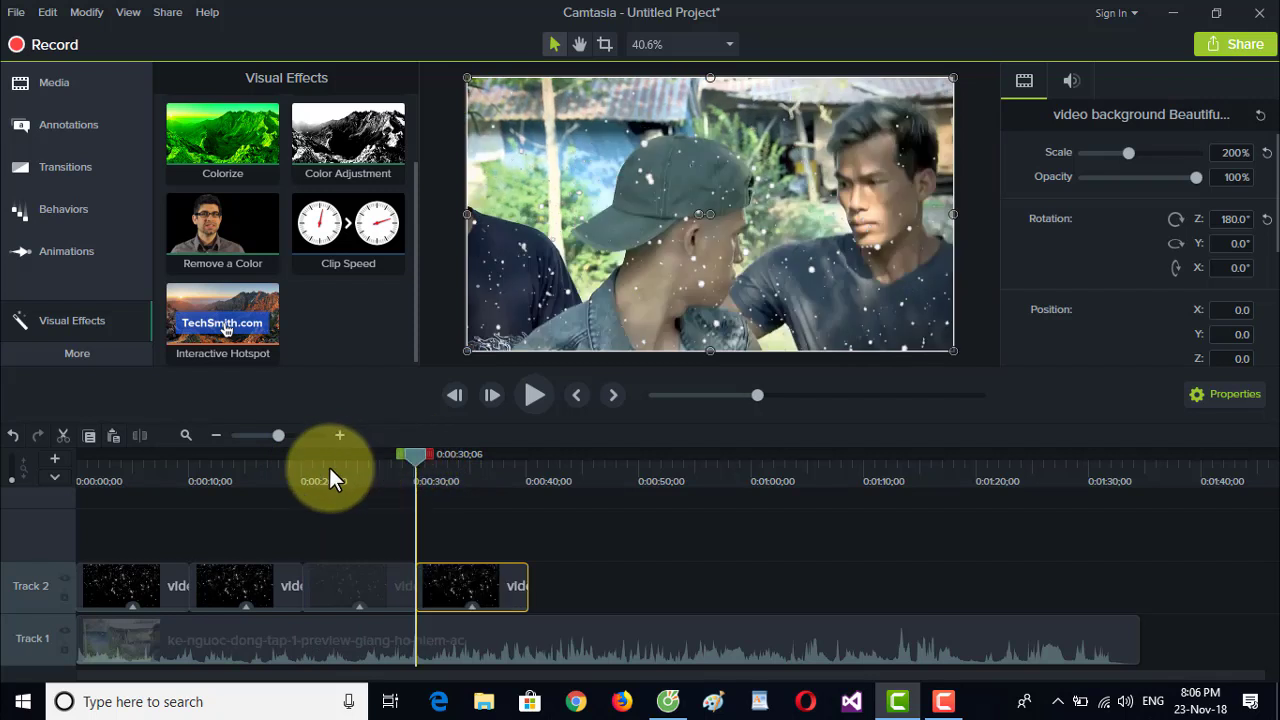
# - Preview the composited video from 0:00:08;06, across the join between the first two snow clips
pyautogui.moveTo(329, 467); pyautogui.dragTo(168, 475)
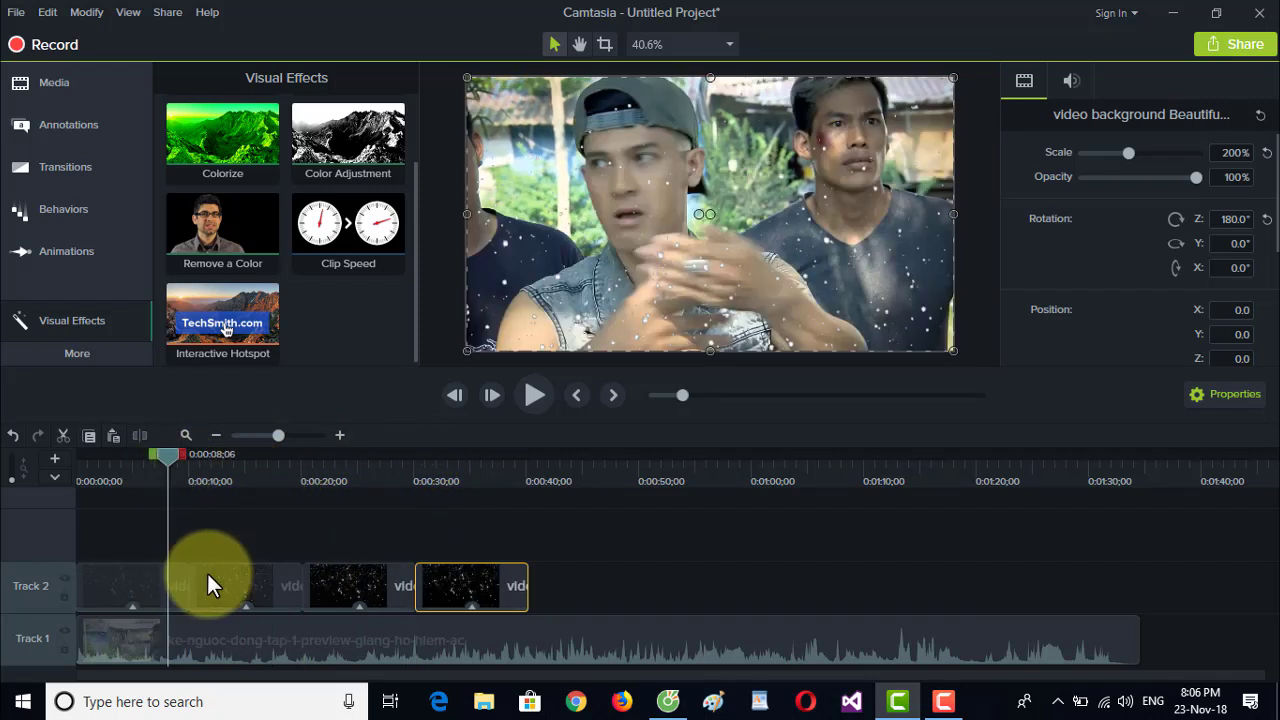
pyautogui.click(533, 395)
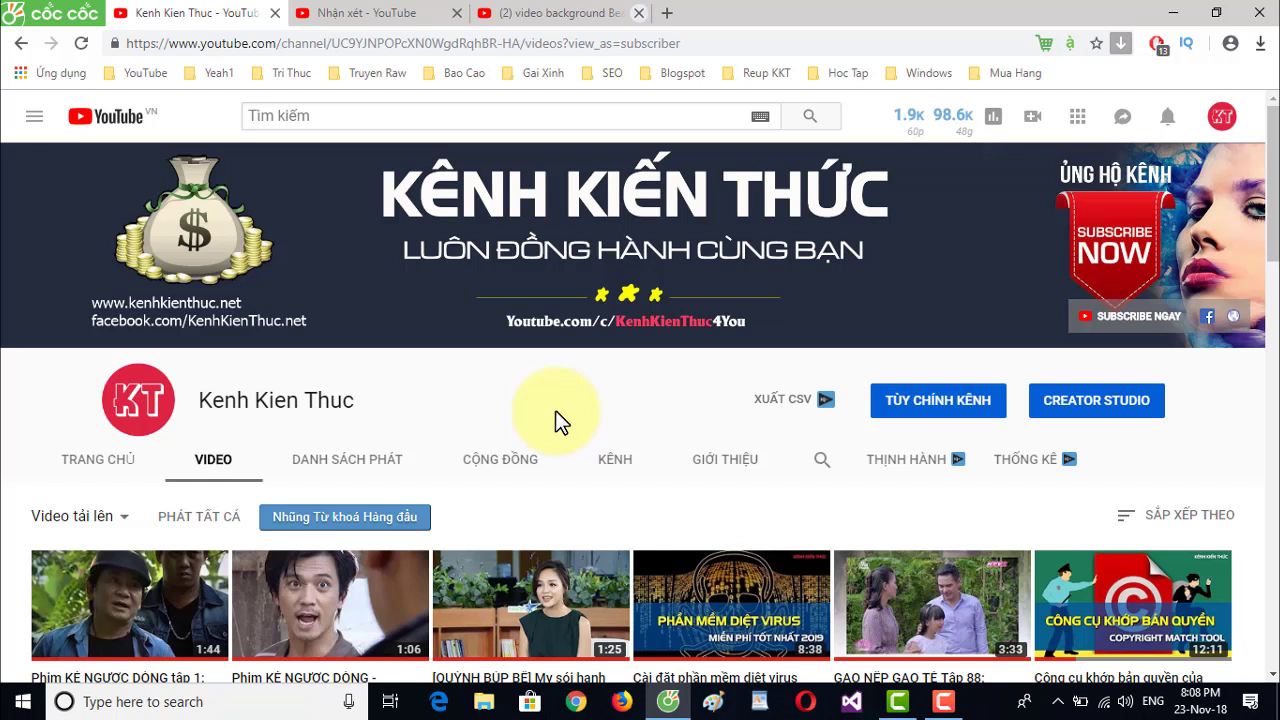
pyautogui.click(943, 701)
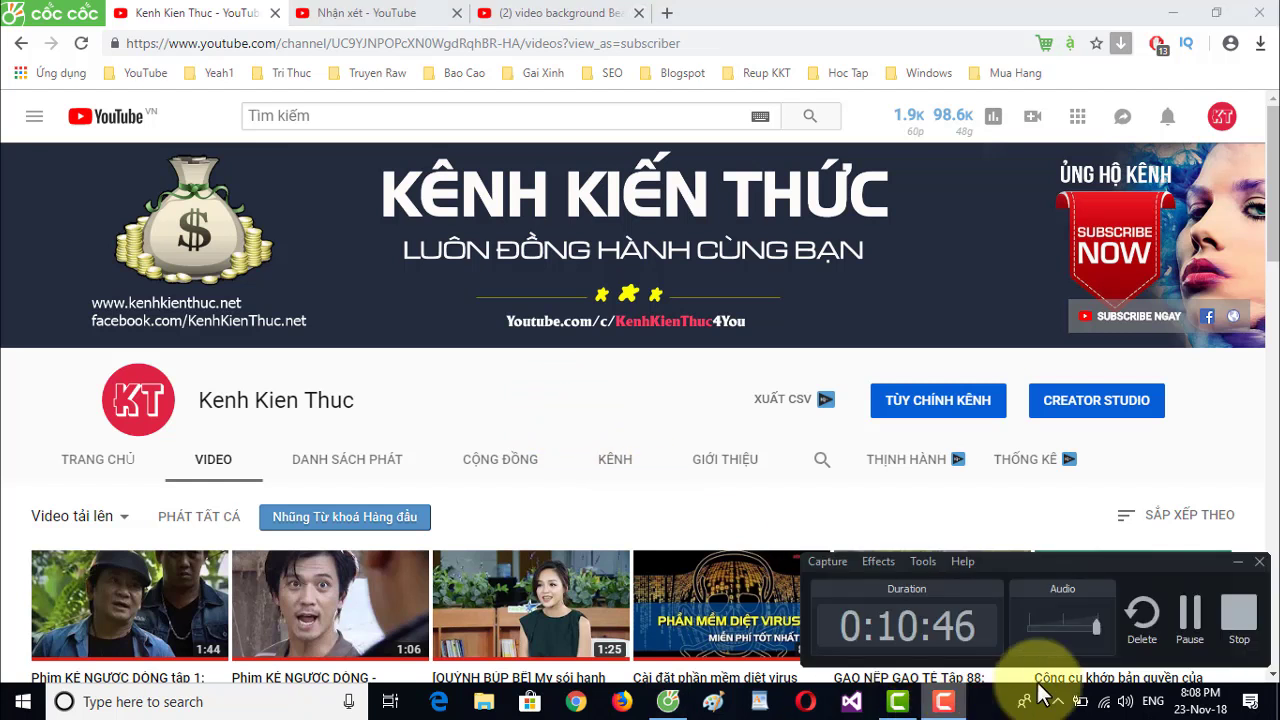